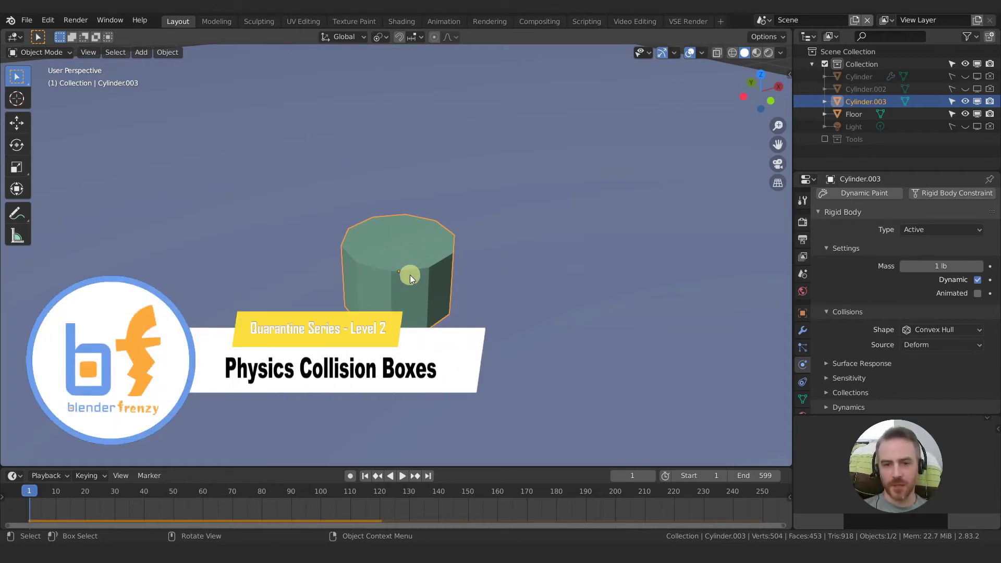
- Change Cylinder.003's rigid body collision shape from Convex Hull to Box
scroll(937, 268, "up", 3)
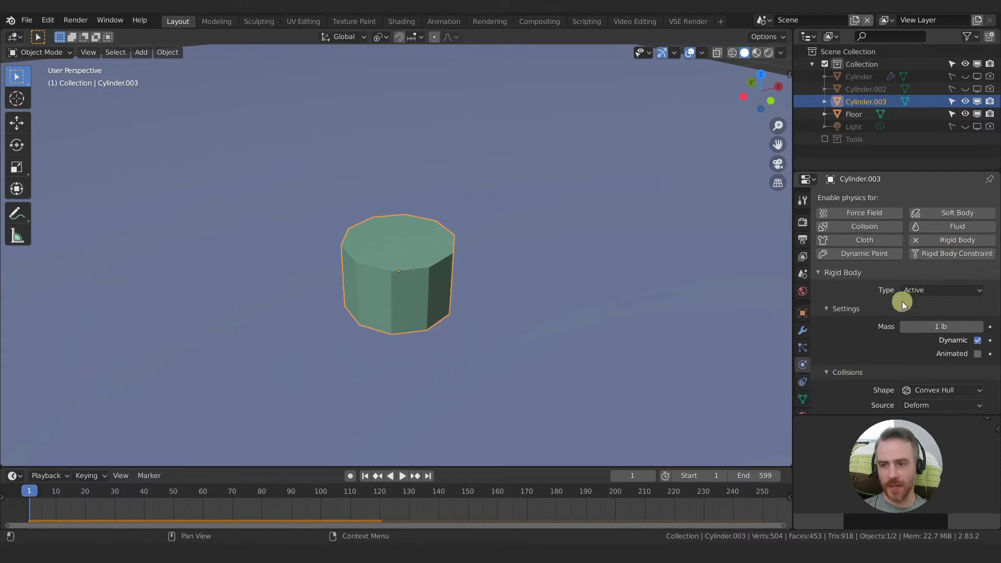
scroll(902, 302, "down", 3)
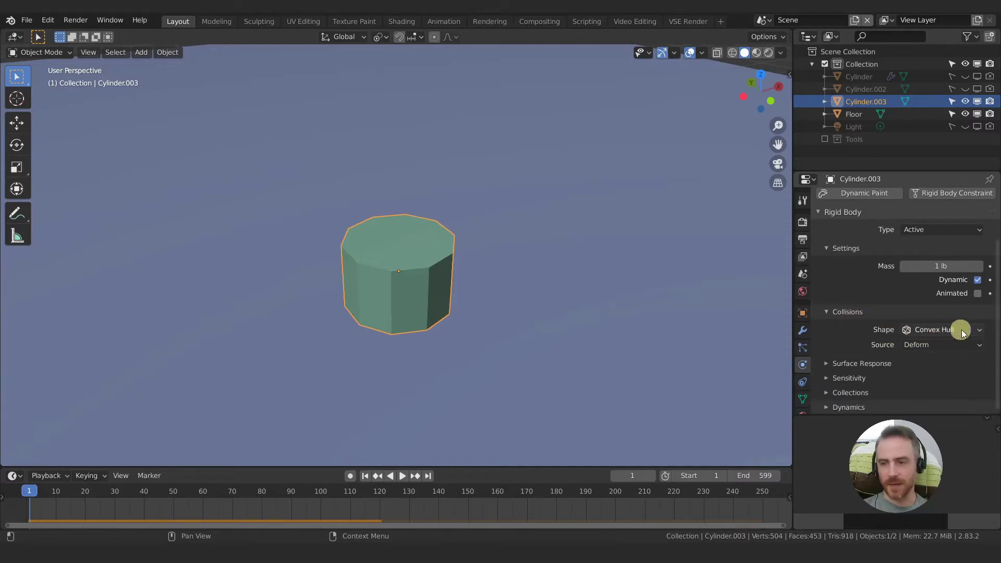
left_click(978, 334)
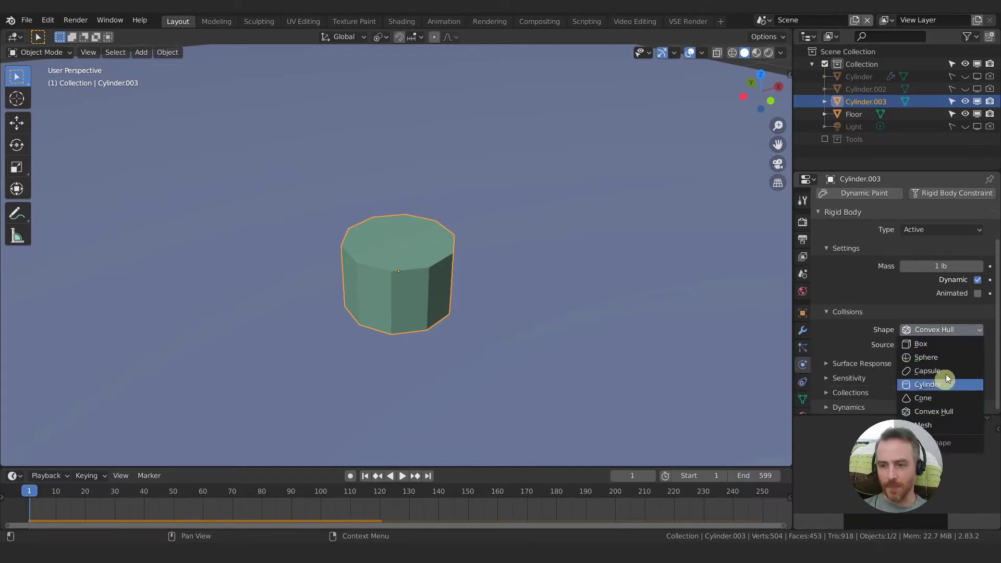
left_click(940, 344)
- Play the Box-shaped cylinder's fall onto the floor twice, rewinding to frame 1
middle_click_drag(527, 283, 490, 279)
scroll(490, 275, "down", 5)
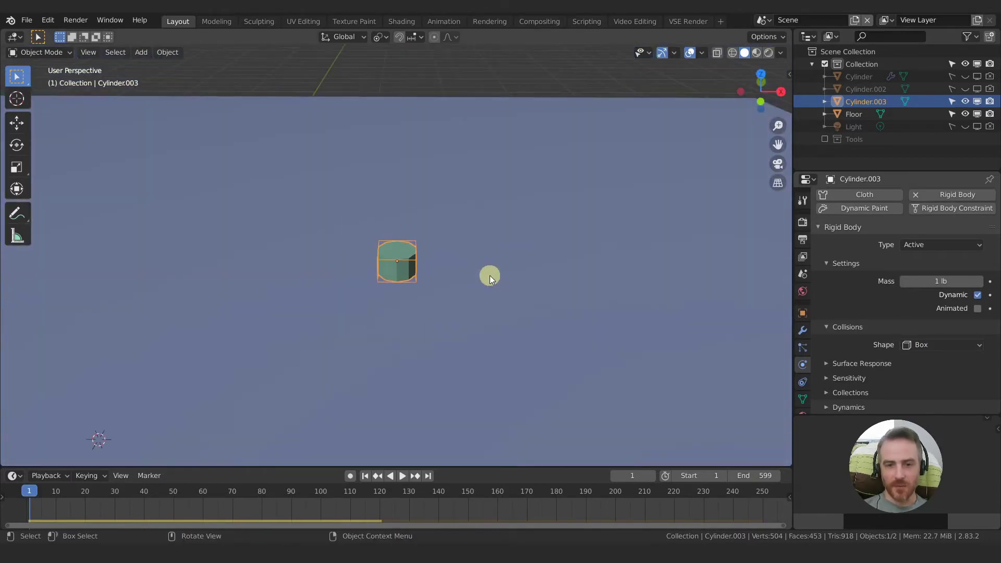
key("space")
key("space")
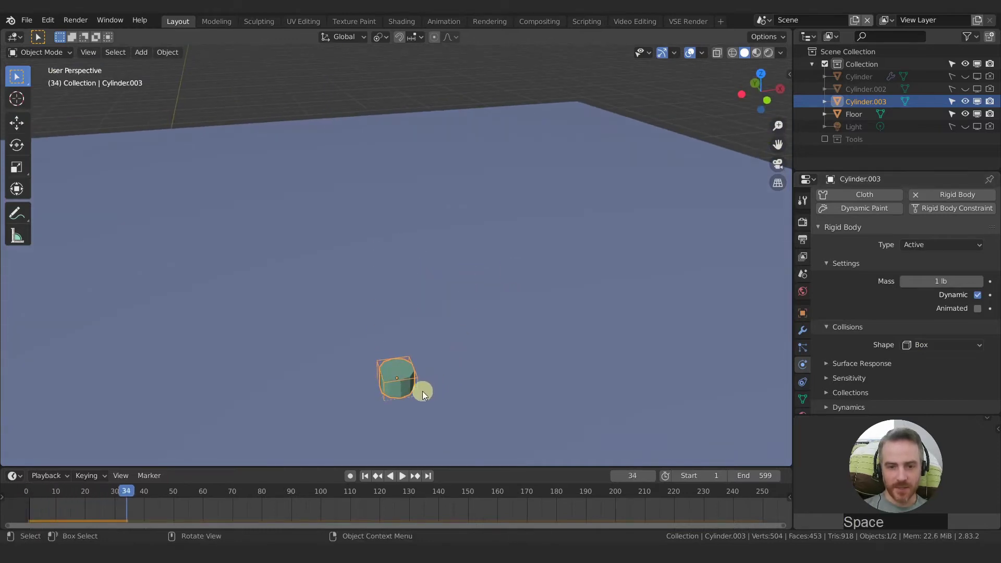
middle_click_drag(422, 391, 461, 281, "shift")
scroll(470, 287, "up", 2)
scroll(474, 286, "down", 2)
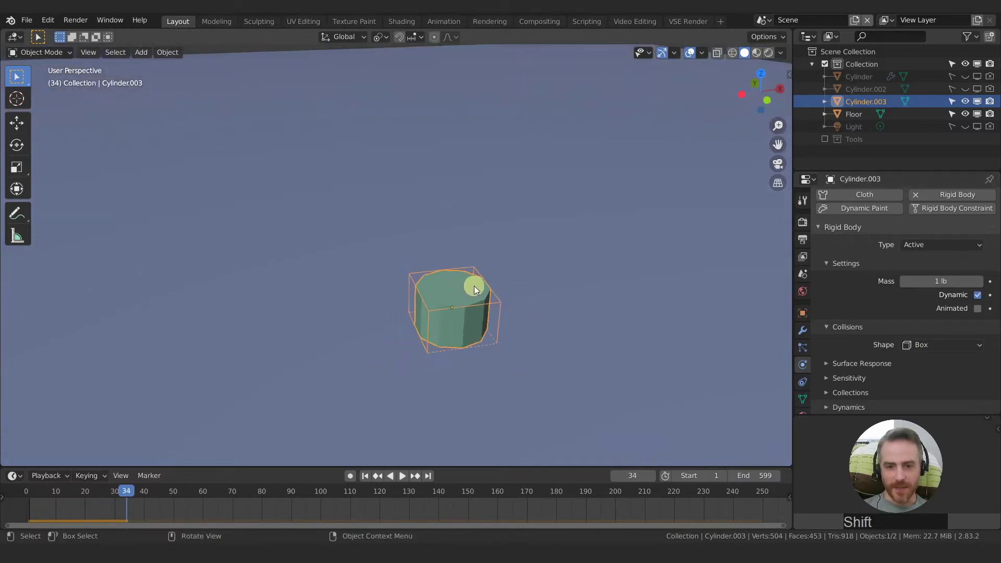
key("shift+Left")
key("space")
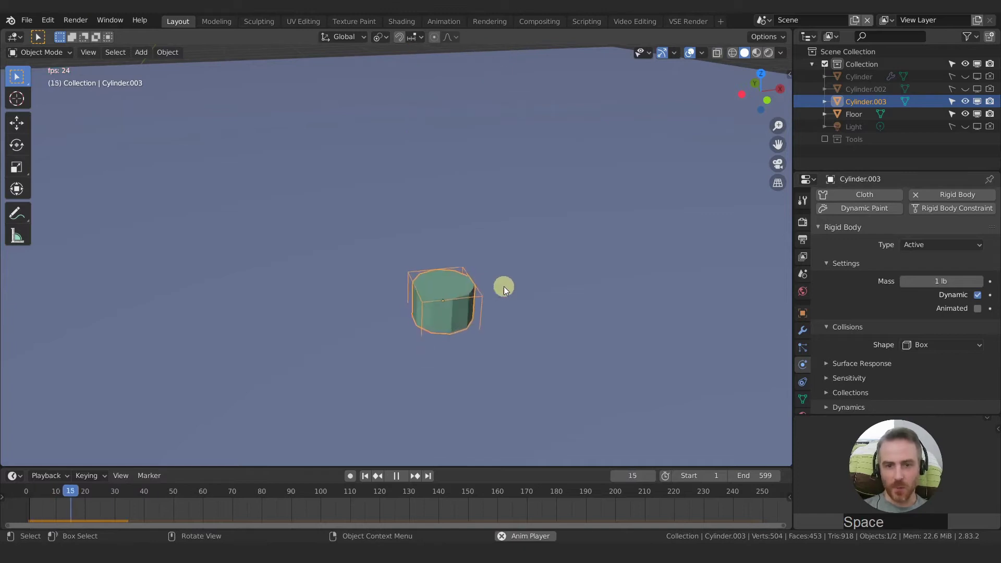
middle_click_drag(462, 304, 439, 263)
key("shift+Left")
- Tilt the cylinder, replay its fall onto the floor, and rewind to frame 1
key("r")
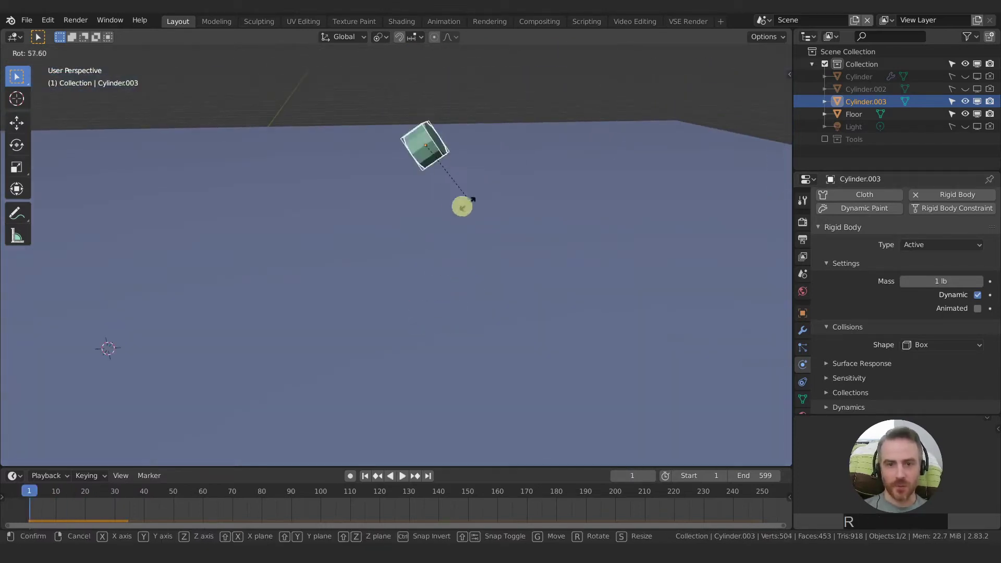
left_click(483, 194)
mouse_move(483, 193)
middle_mouse_down()
mouse_move(472, 221)
mouse_move(463, 192)
mouse_move(473, 181)
middle_mouse_up()
key("space")
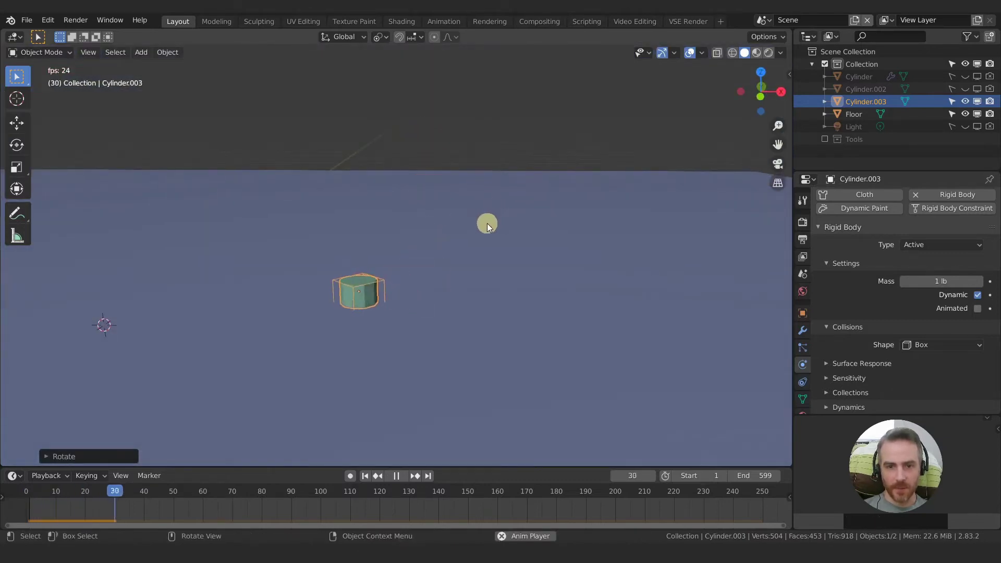
key("space")
middle_click_drag(367, 296, 387, 315)
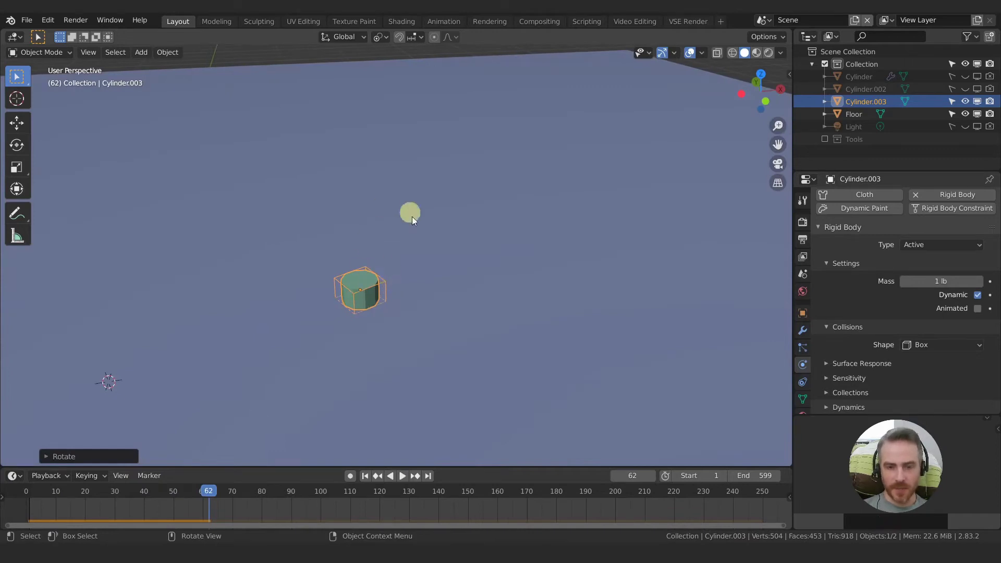
scroll(376, 283, "up", 3)
middle_click_drag(377, 289, 422, 262, "shift")
scroll(447, 260, "down", 5)
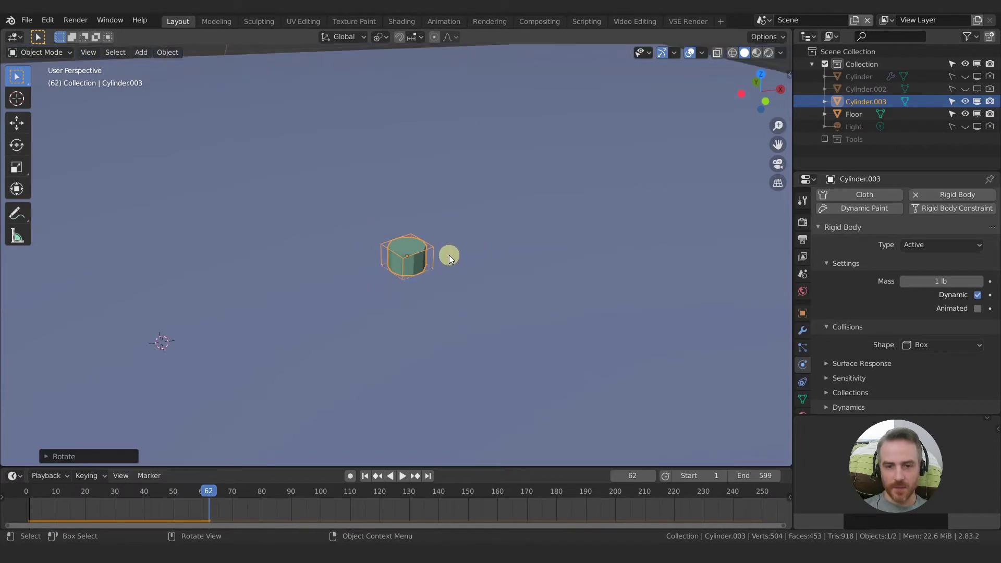
key("shift+Left")
middle_click_drag(548, 189, 396, 255, "shift")
- Switch the collision shape to Sphere and play the fall twice, stopping at frame 34
left_click(934, 345)
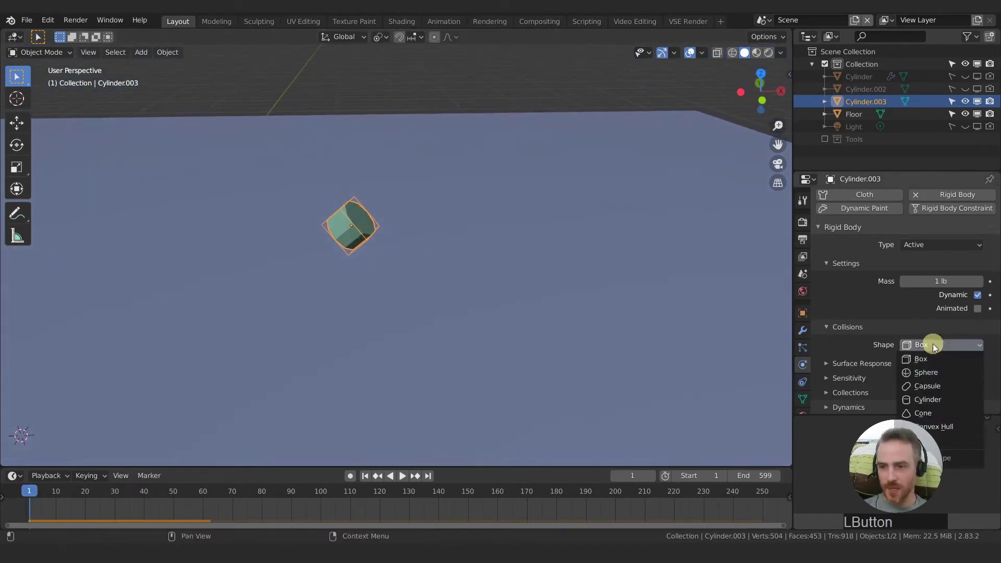
left_click(933, 372)
key("space")
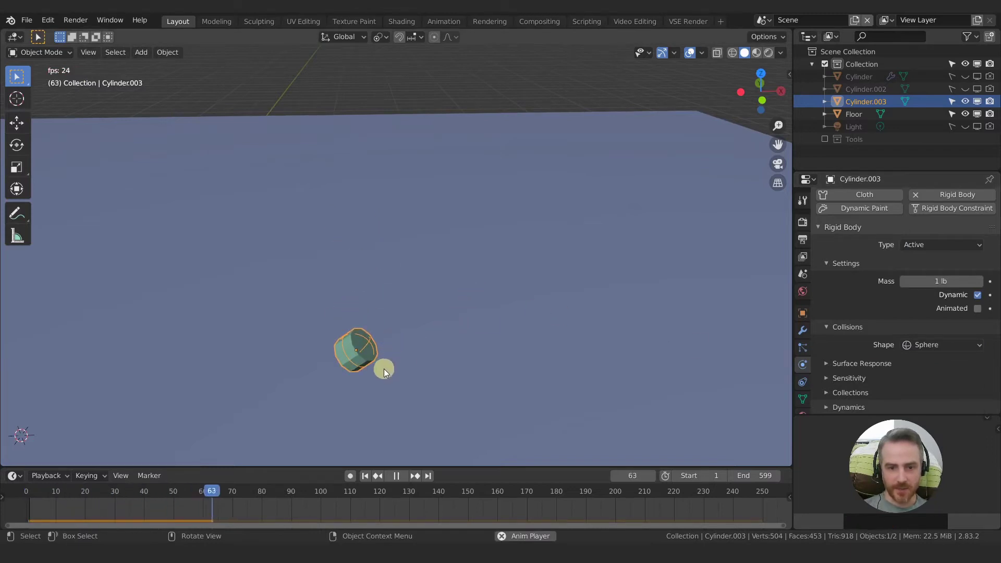
key("space")
middle_click_drag(393, 362, 431, 277)
scroll(431, 276, "up", 2)
middle_click_drag(502, 273, 469, 290)
key("shift+Left")
key("space")
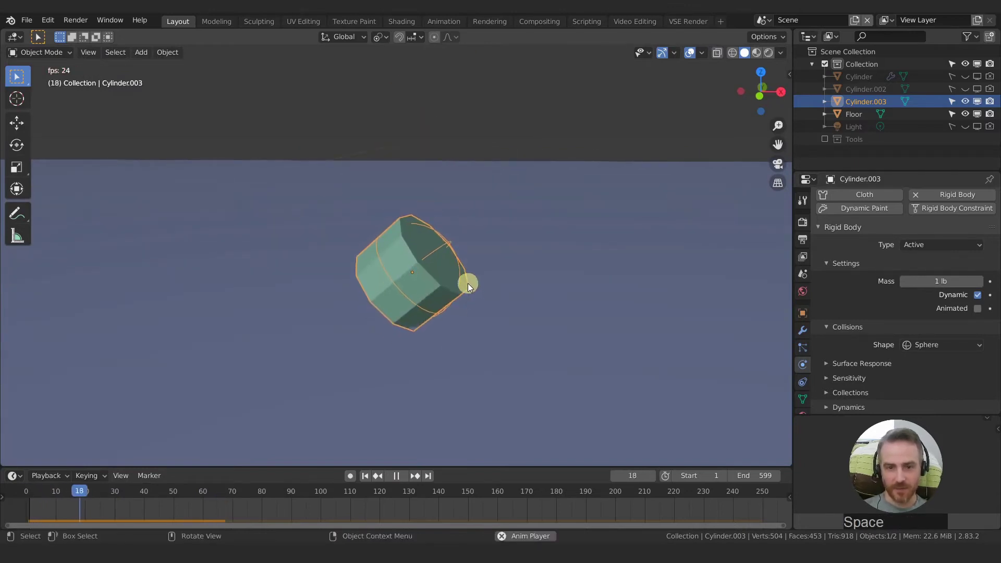
key("space")
scroll(599, 344, "down", 3)
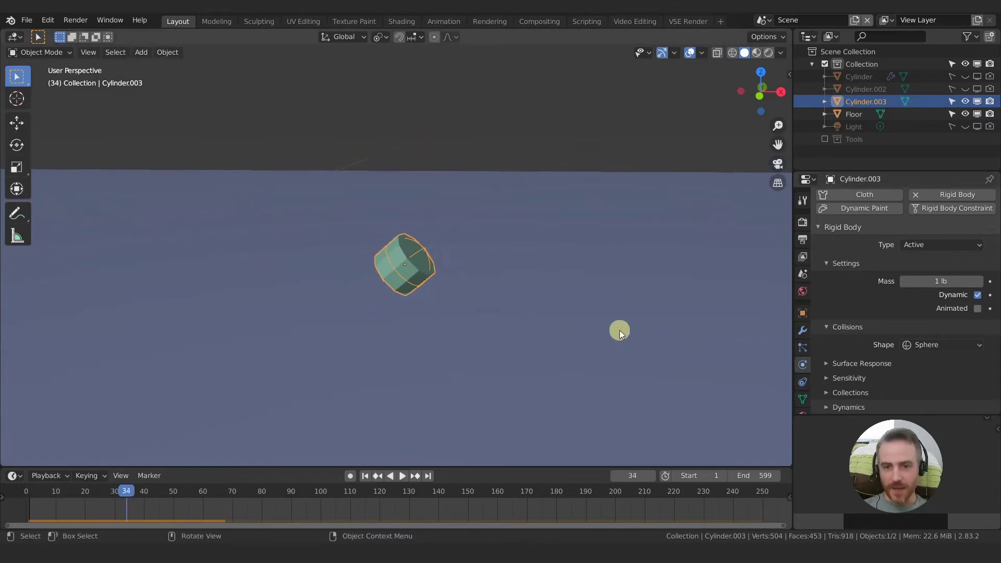
- Use a Capsule collision shape and replay from frame 1, halting at frame 235
left_click(949, 343)
left_click(932, 385)
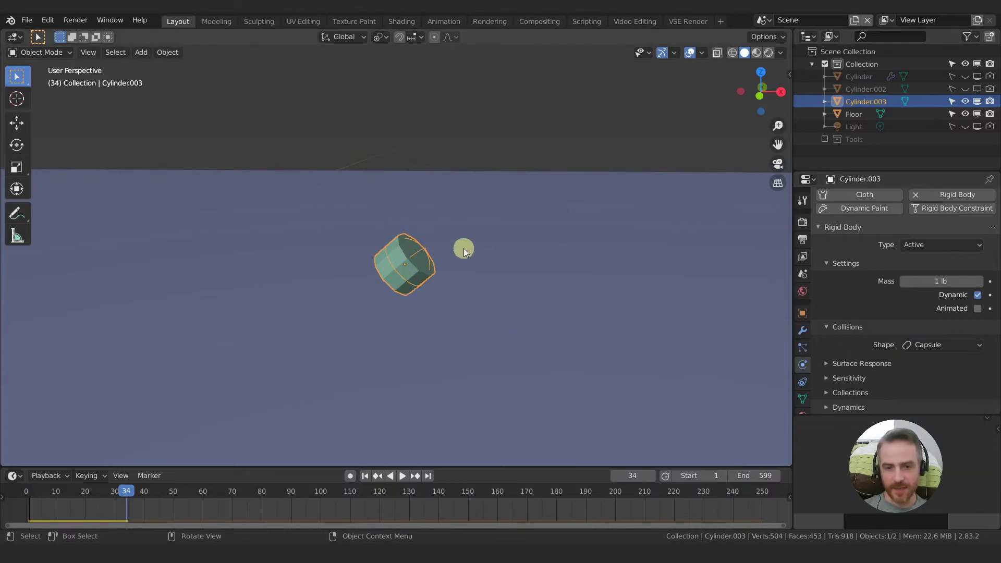
key("shift+Left")
key("space")
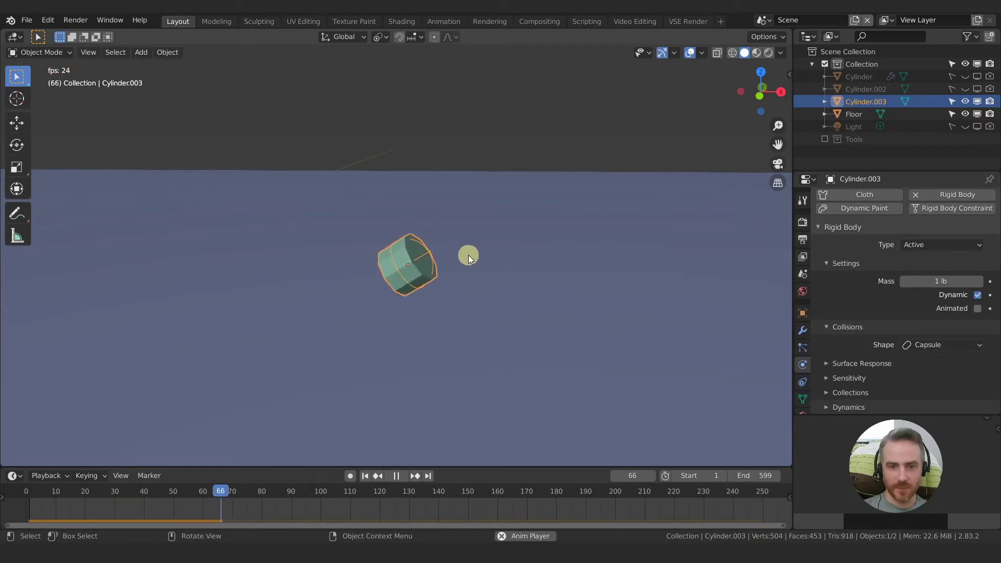
middle_click_drag(461, 285, 506, 283)
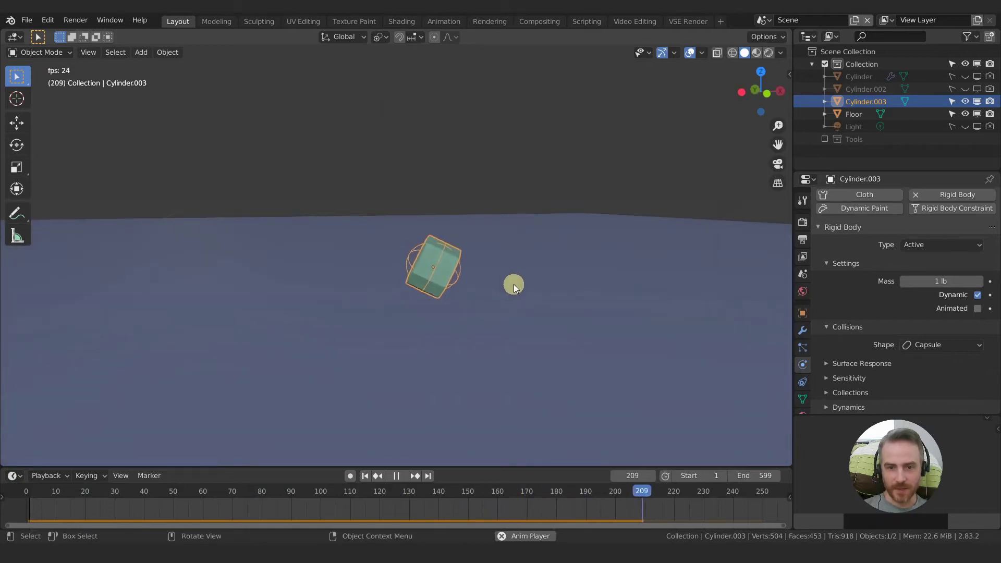
key("space")
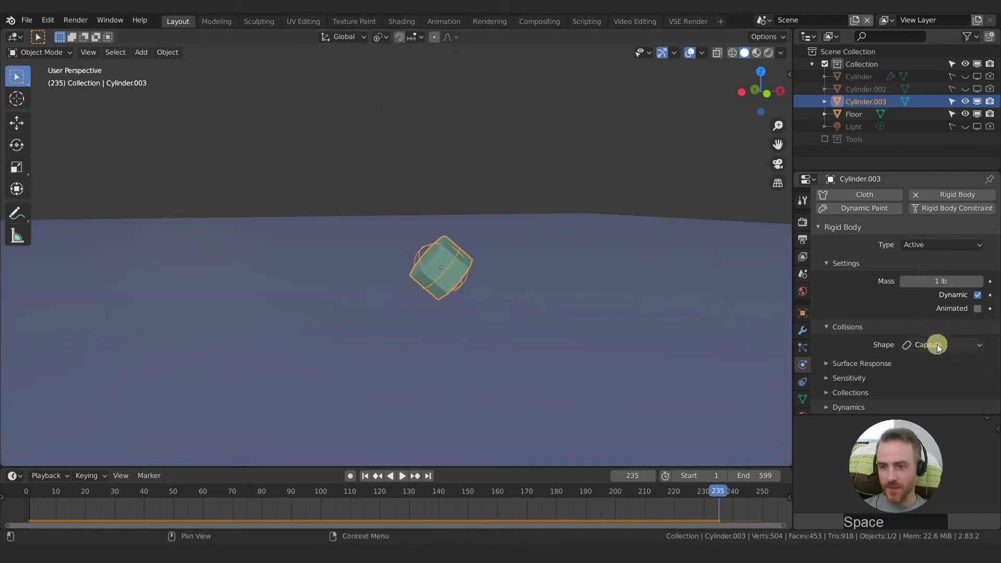
- Switch to the Cylinder collision shape, play its upright landing, then rewind to frame 1
left_click(937, 346)
left_click(930, 403)
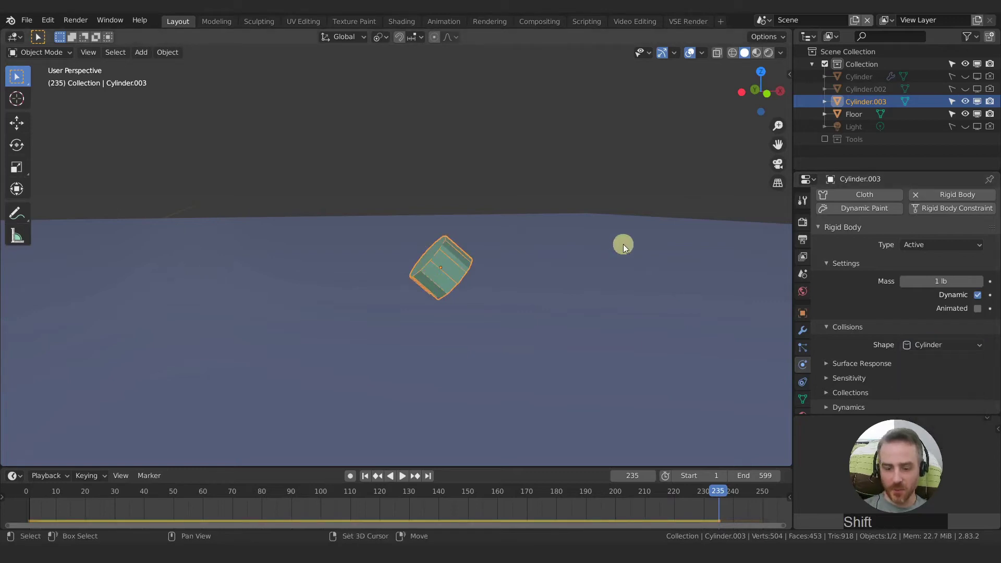
key("shift+Left")
middle_click_drag(617, 237, 430, 181)
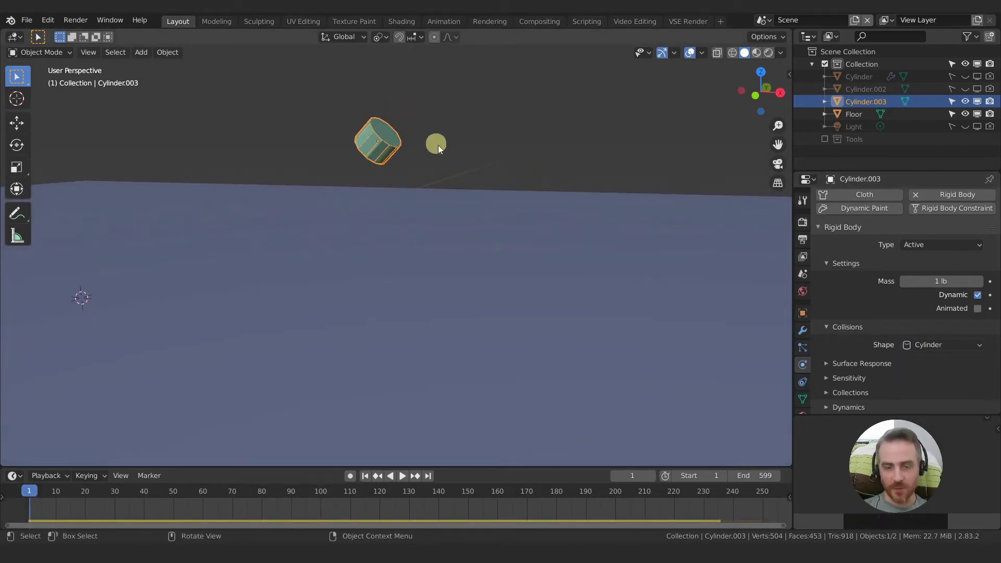
key("space")
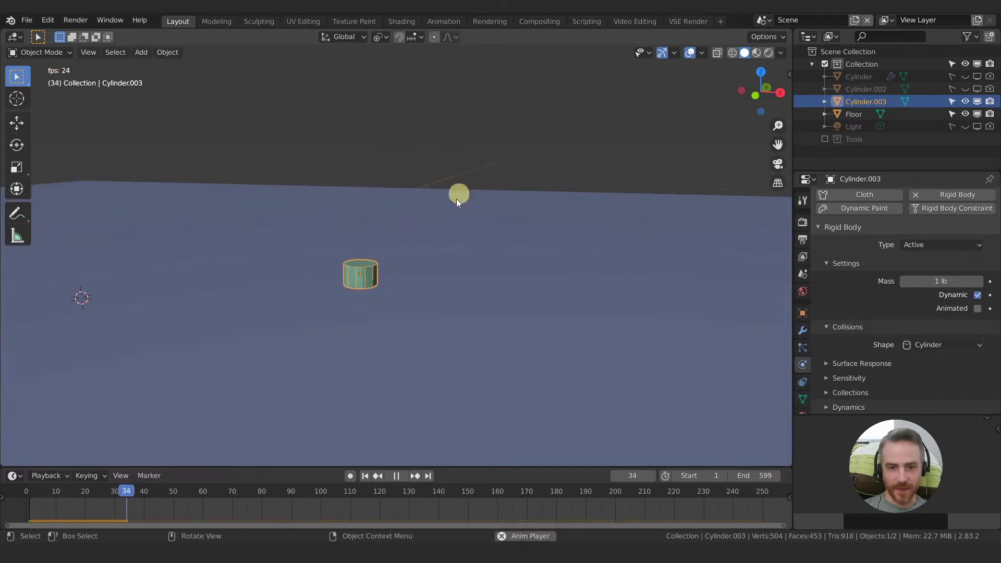
key("space")
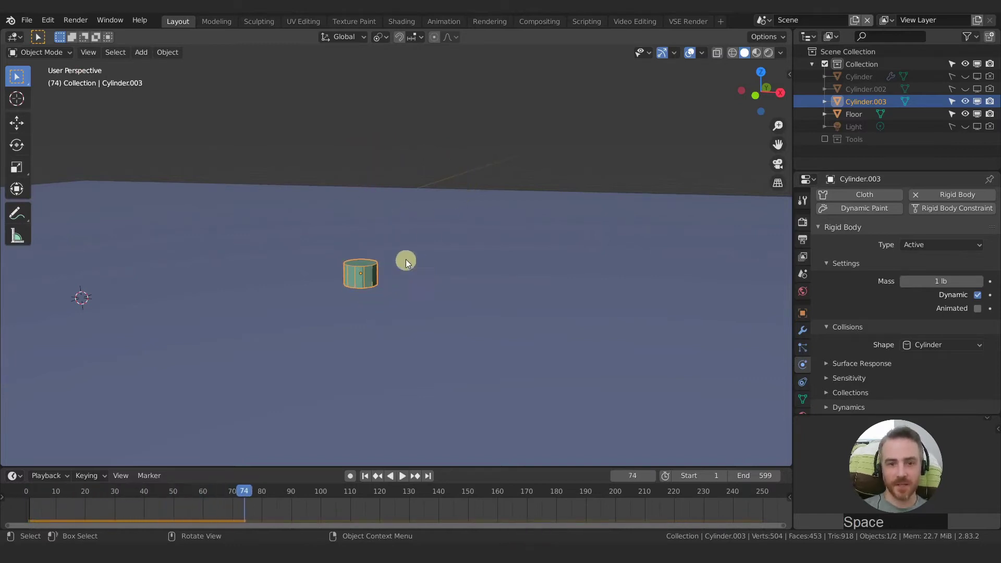
middle_click_drag(377, 276, 365, 295)
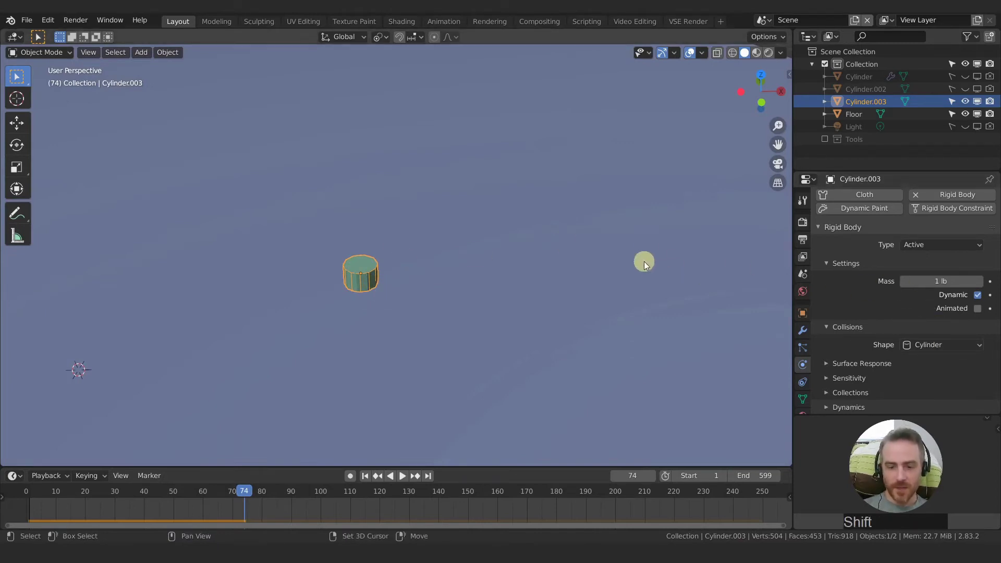
key("shift+Left")
- Set the collision shape to Cone, switch to wireframe shading, and test-play the fall
left_click(938, 345)
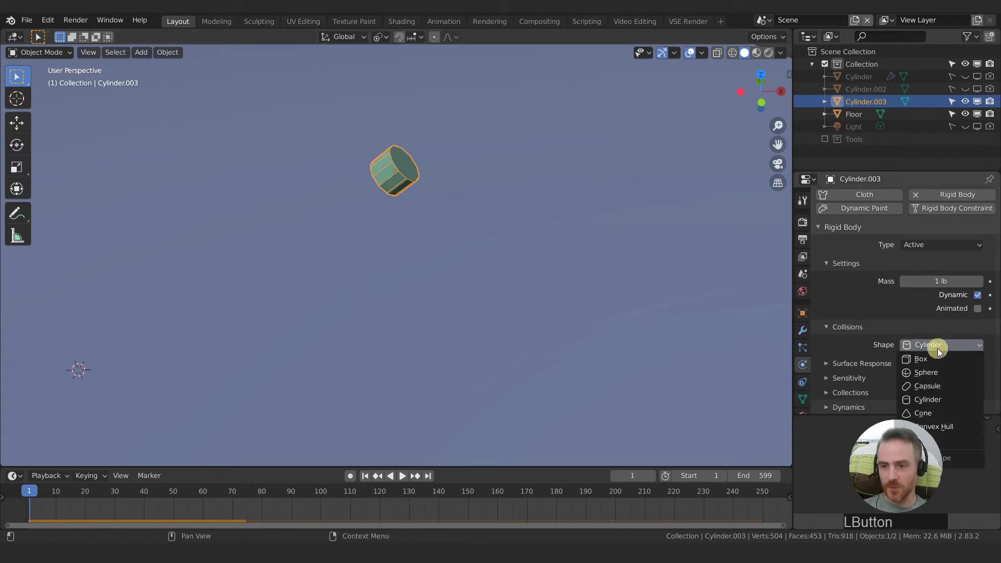
left_click(940, 412)
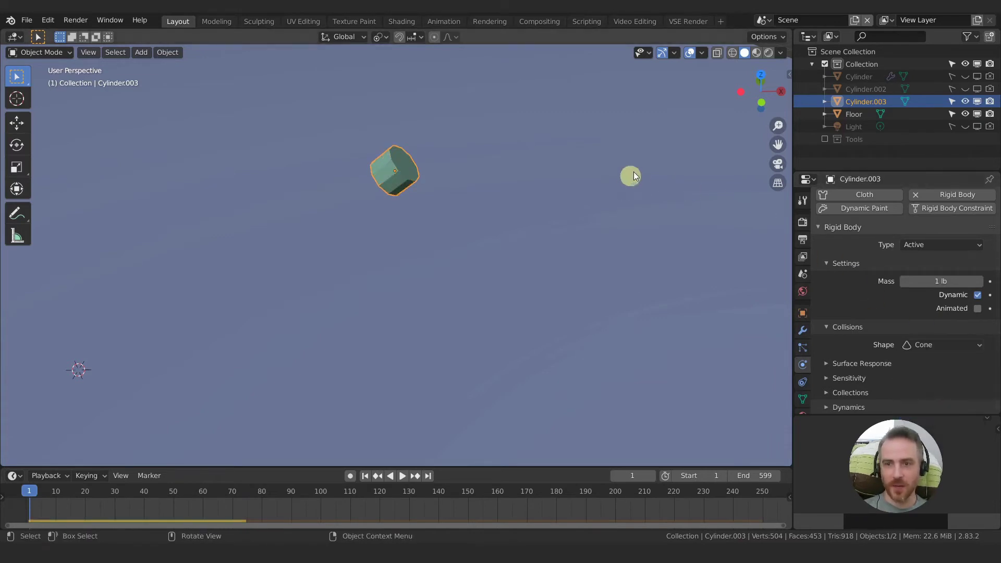
left_click(732, 54)
middle_click_drag(401, 293, 408, 280)
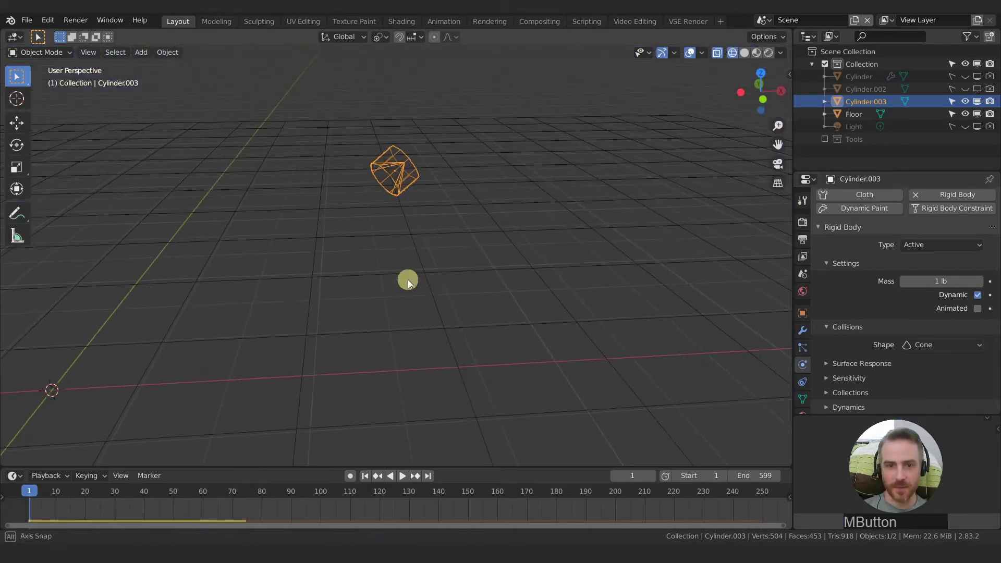
key("space")
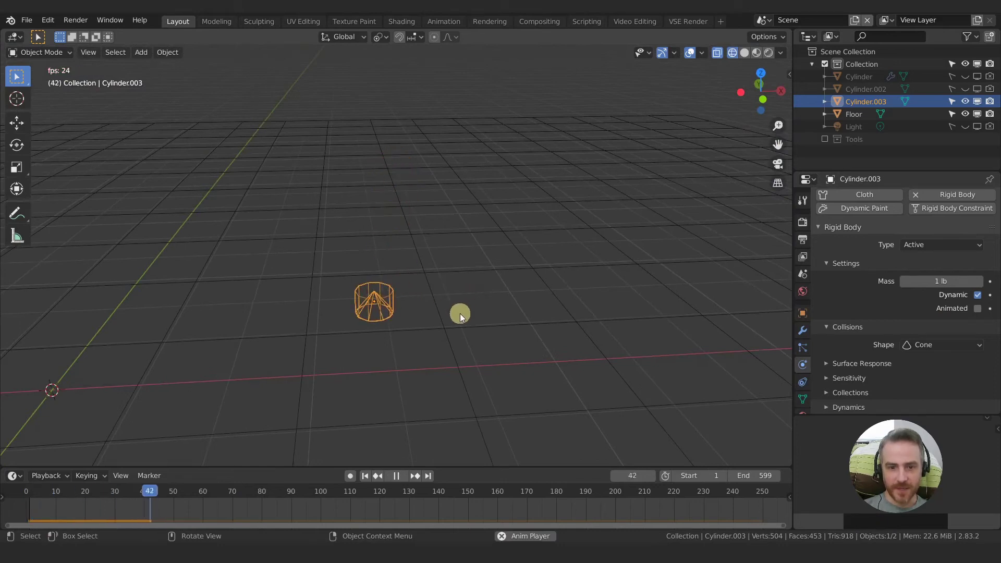
key("space")
middle_click_drag(460, 314, 424, 295)
key("shift+Left")
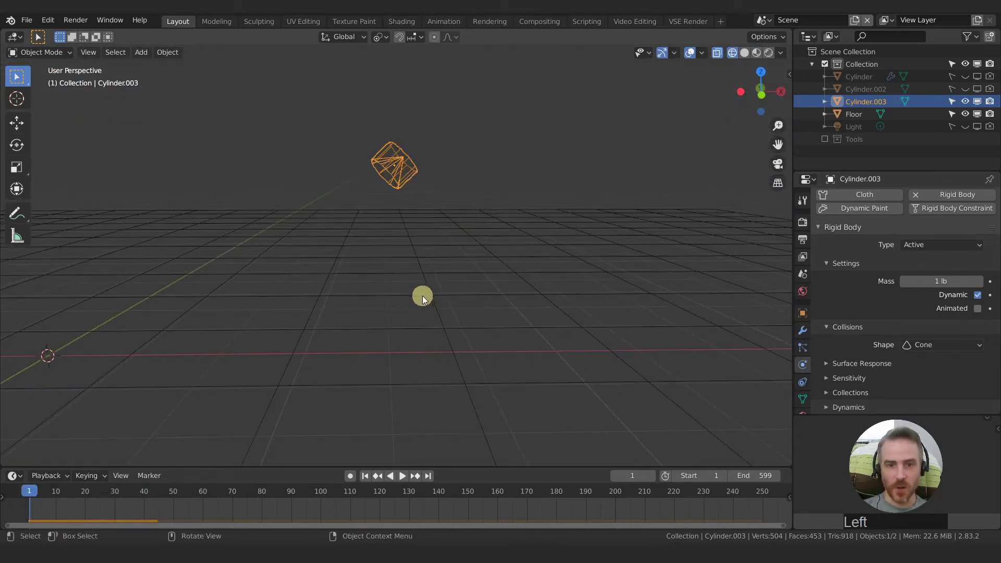
- Tilt the cylinder and replay its fall, stopping at frame 195
key("r")
left_click(467, 208)
key("space")
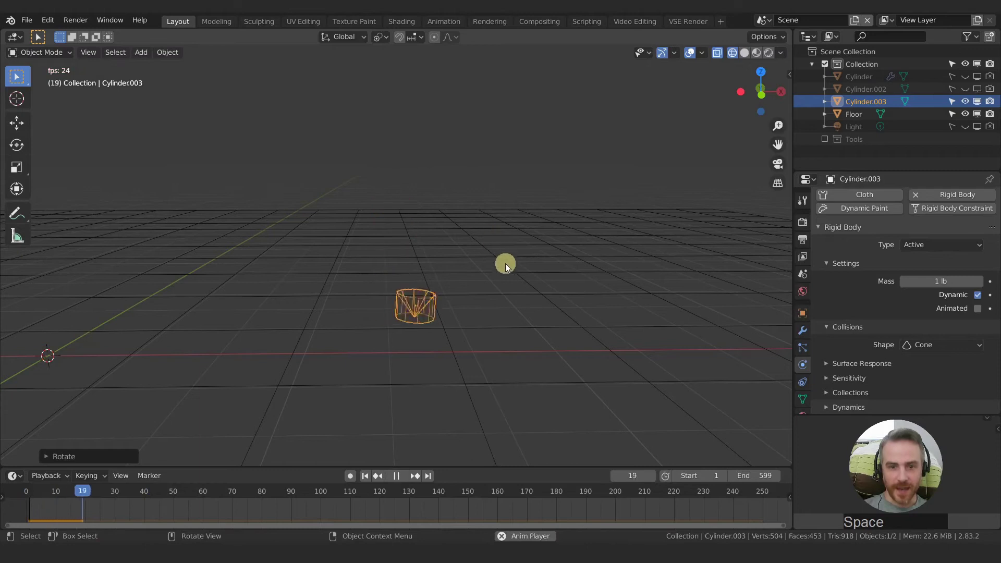
middle_click_drag(437, 350, 320, 339)
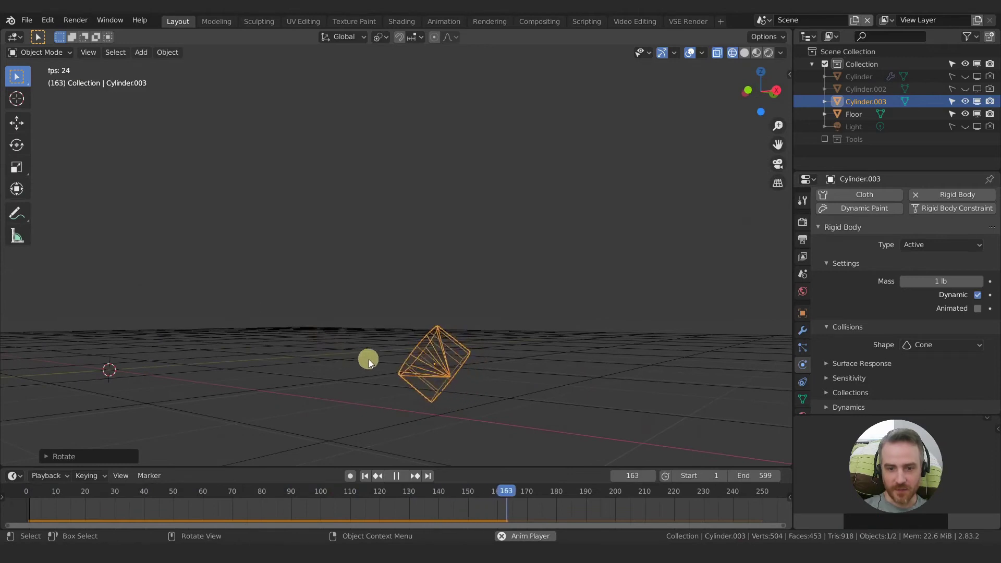
key("space")
middle_click_drag(640, 345, 462, 344)
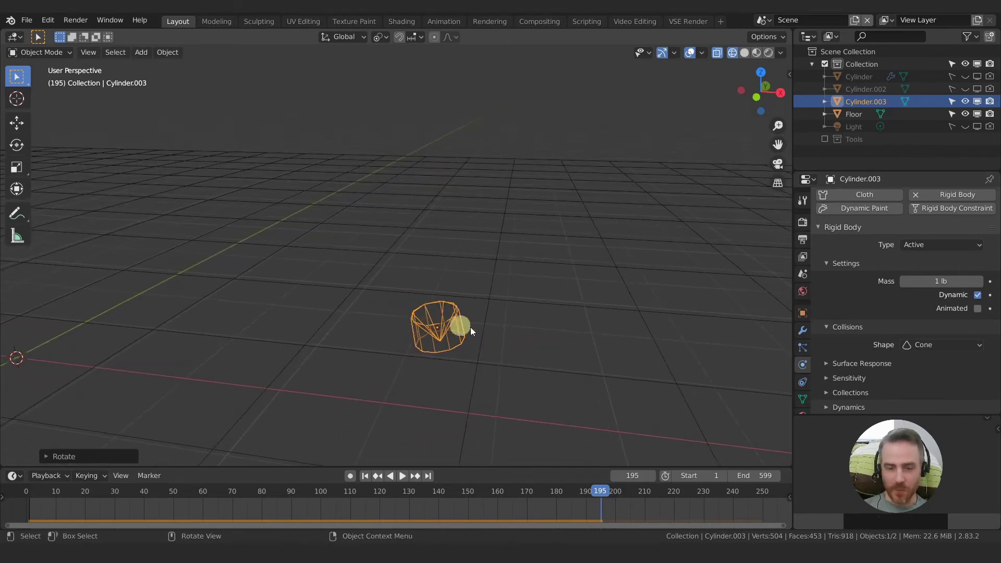
left_click(953, 346)
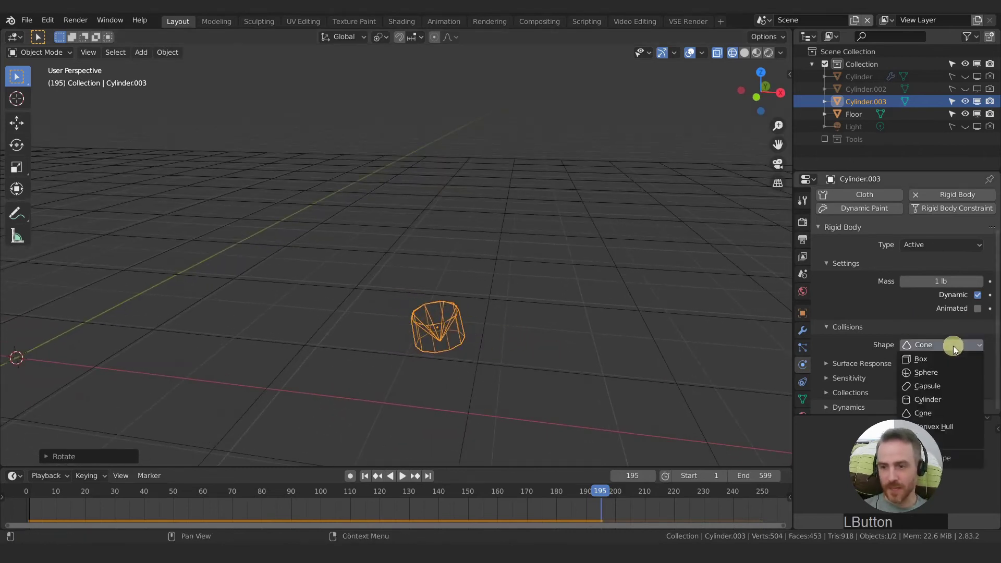
- Use Convex Hull collision, rewind to frame 1, and set rotation X/Y/Z to 0
left_click(926, 427)
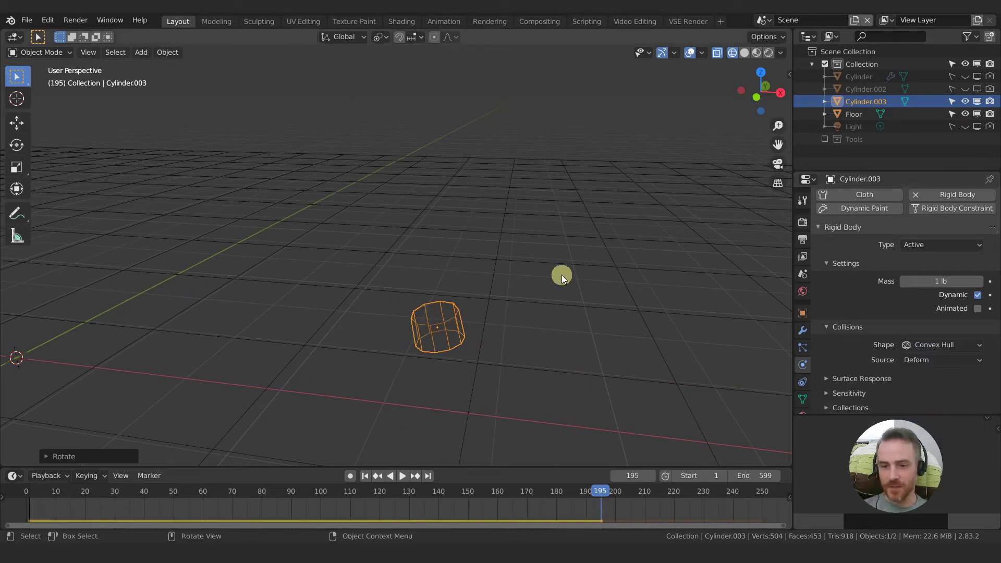
key("shift+Left")
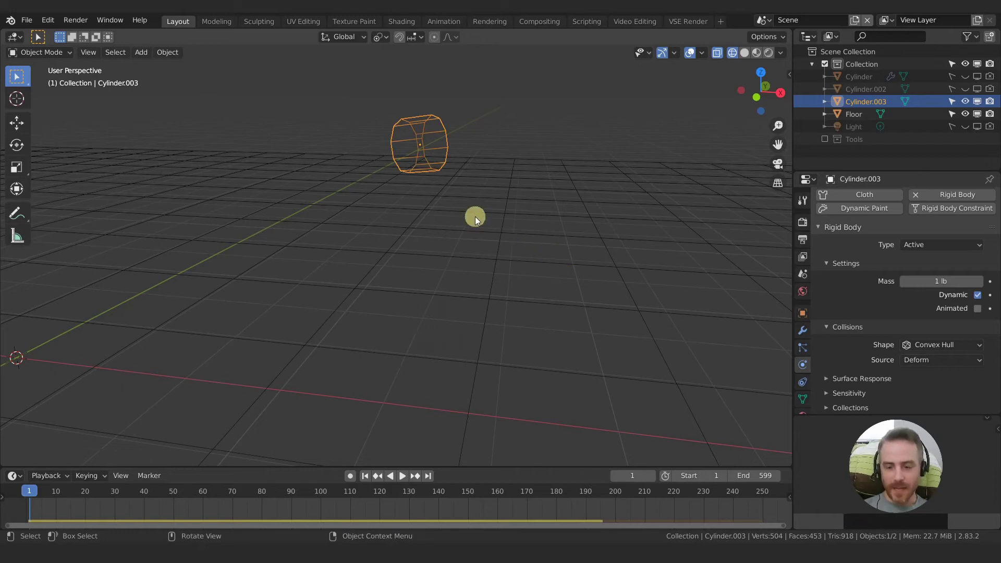
key("n")
mouse_move(717, 160)
left_mouse_down()
mouse_move(713, 169)
mouse_move(710, 147)
left_mouse_up()
type("0")
key("Return")
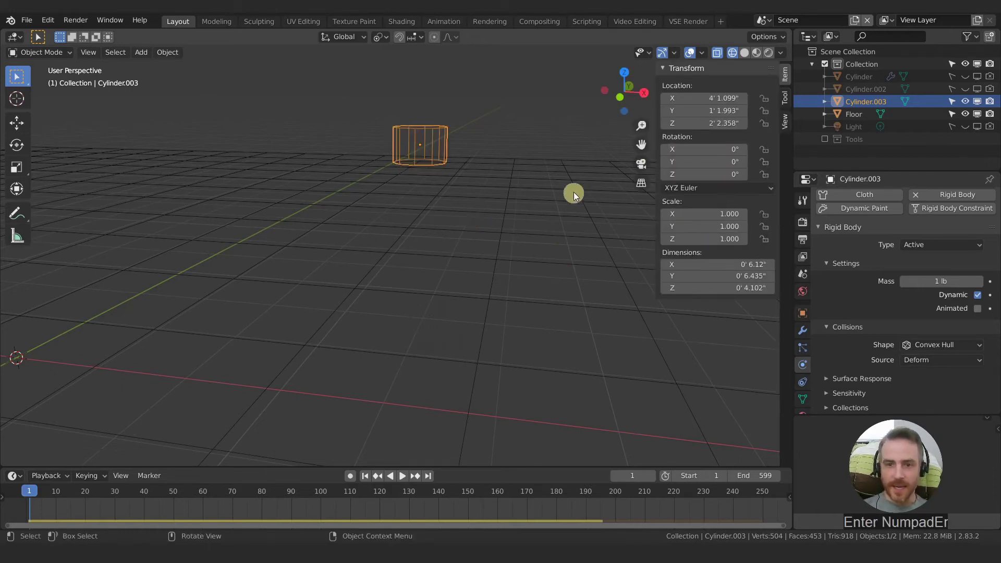
left_click(562, 187)
- Return to solid shading, reselect Cylinder.003, play its Convex Hull fall, and rewind to frame 1
left_click(745, 53)
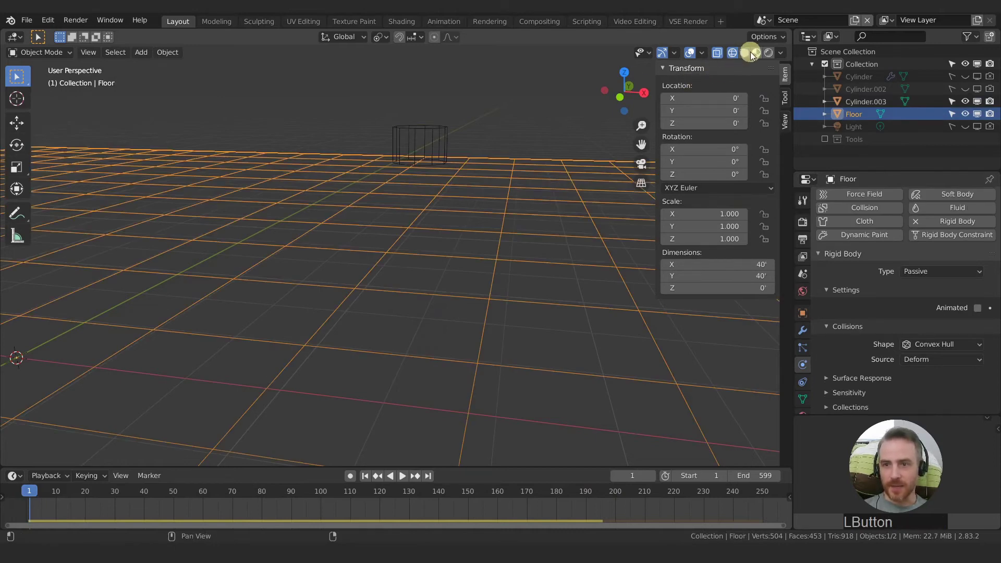
mouse_move(586, 105)
middle_mouse_down()
mouse_move(454, 199)
mouse_move(454, 217)
mouse_move(465, 210)
mouse_move(481, 224)
middle_mouse_up()
key("n")
left_click(425, 244)
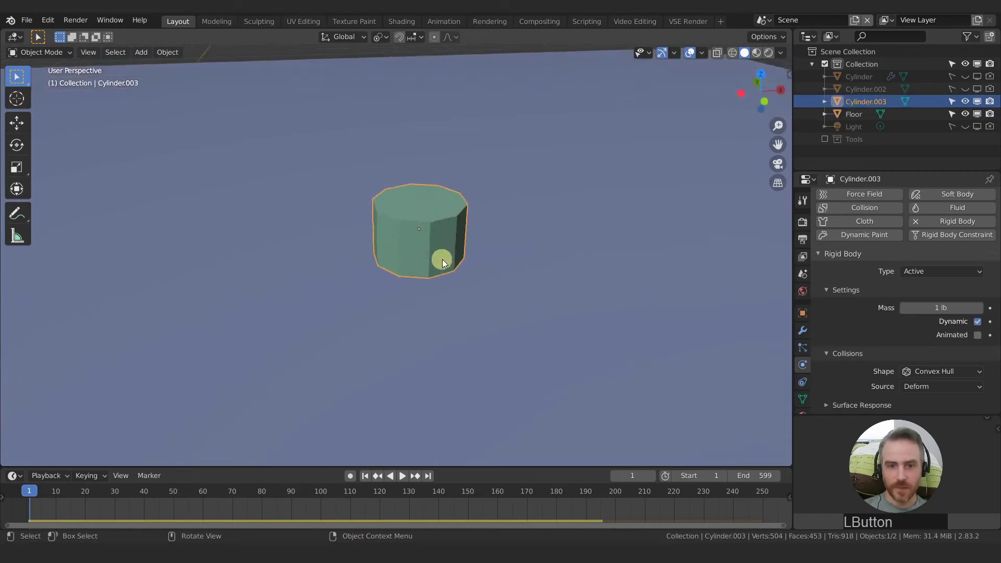
middle_click_drag(443, 259, 453, 290, "shift")
key("space")
key("space")
scroll(451, 289, "up", 3)
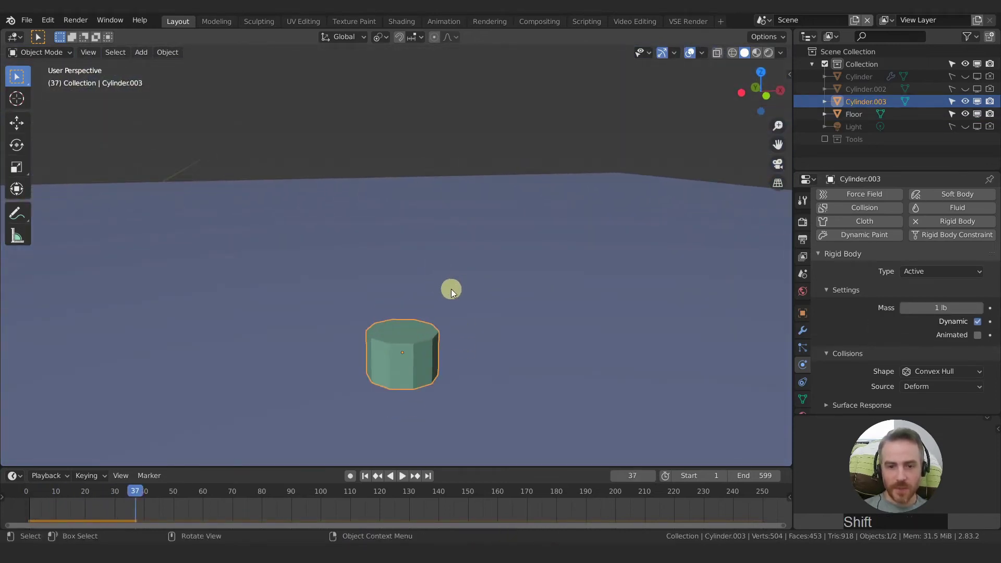
scroll(452, 290, "down", 1)
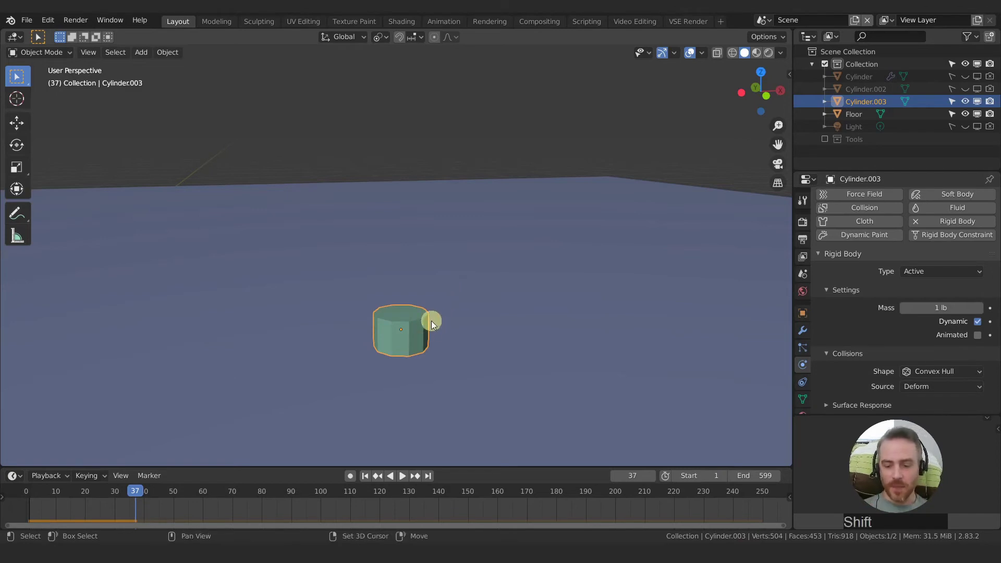
key("shift+Left")
- Orbit and pan in for a closer look at the cylinder's side above the floor
middle_click_drag(431, 321, 427, 231)
scroll(419, 189, "up", 3)
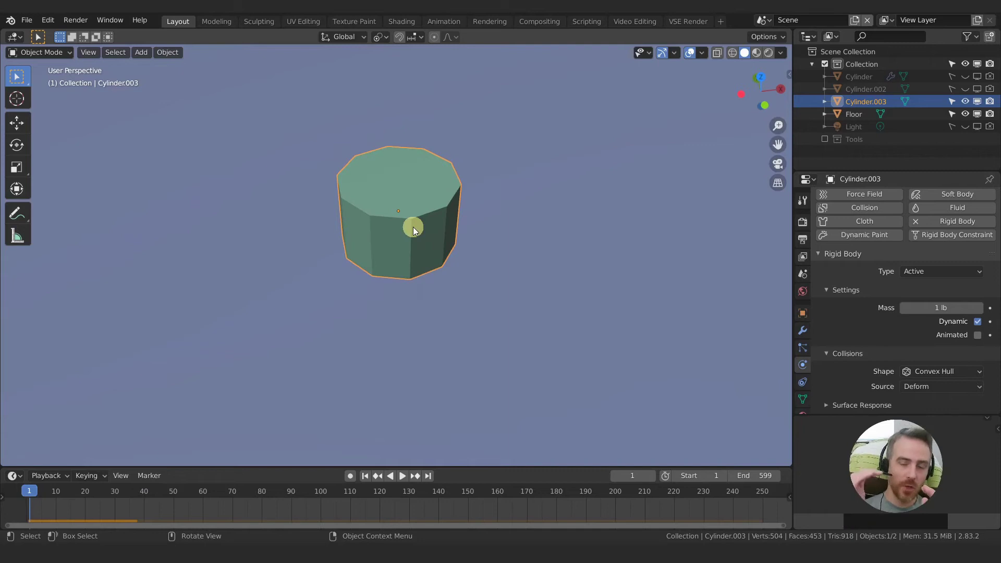
middle_click_drag(411, 190, 405, 138)
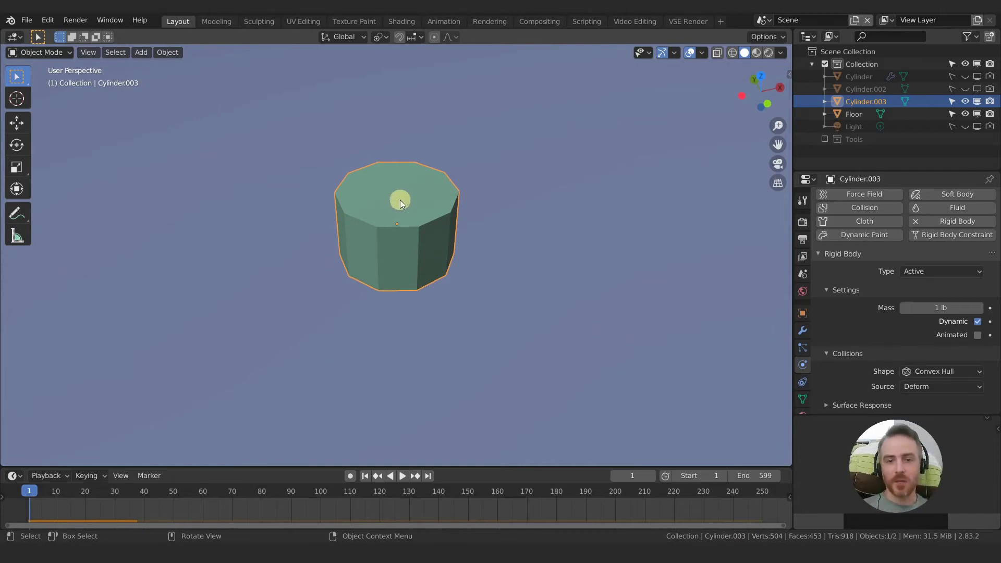
middle_click_drag(420, 194, 418, 202, "shift")
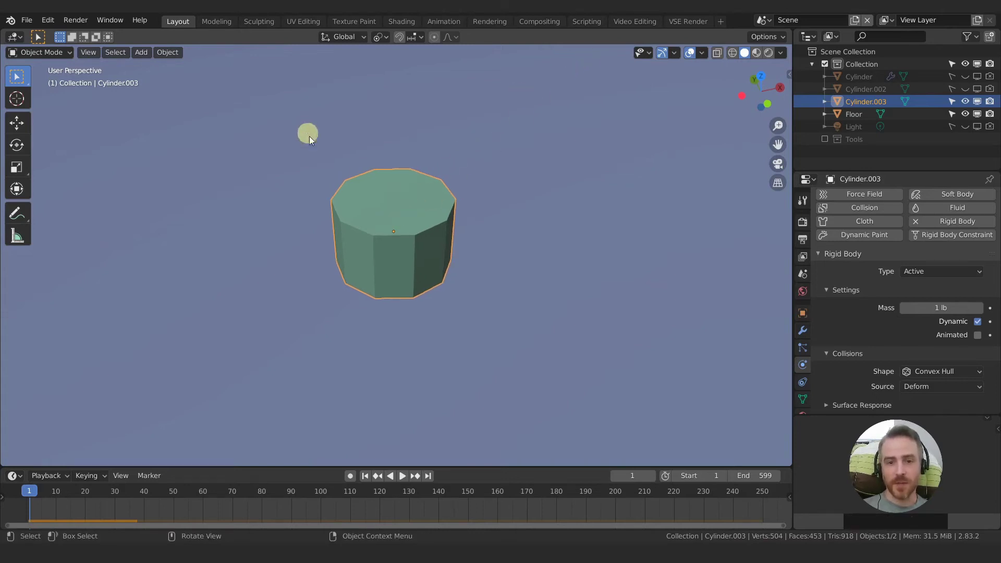
mouse_move(390, 202)
middle_mouse_down()
mouse_move(406, 180)
mouse_move(377, 195)
middle_mouse_up()
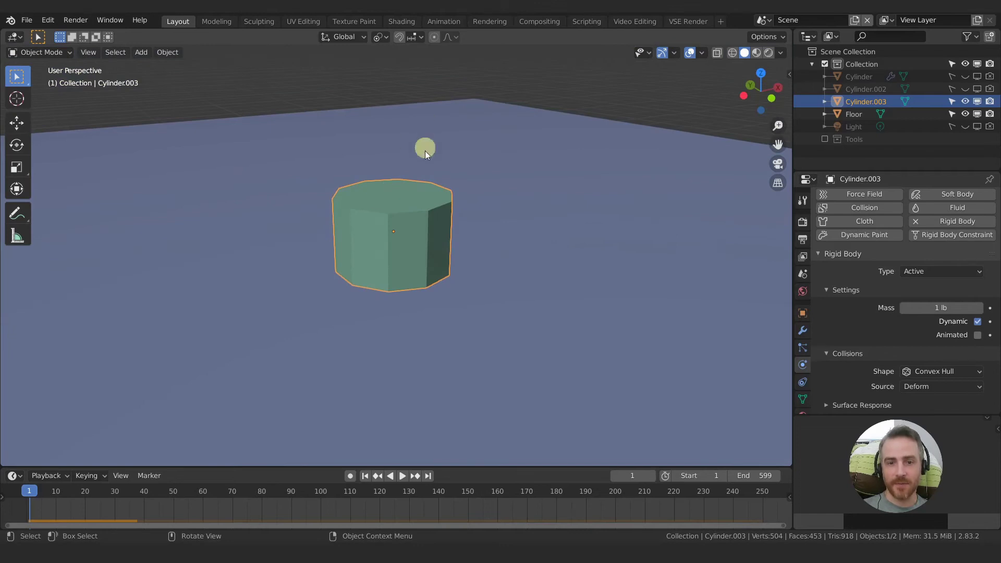
middle_click_drag(421, 164, 395, 216)
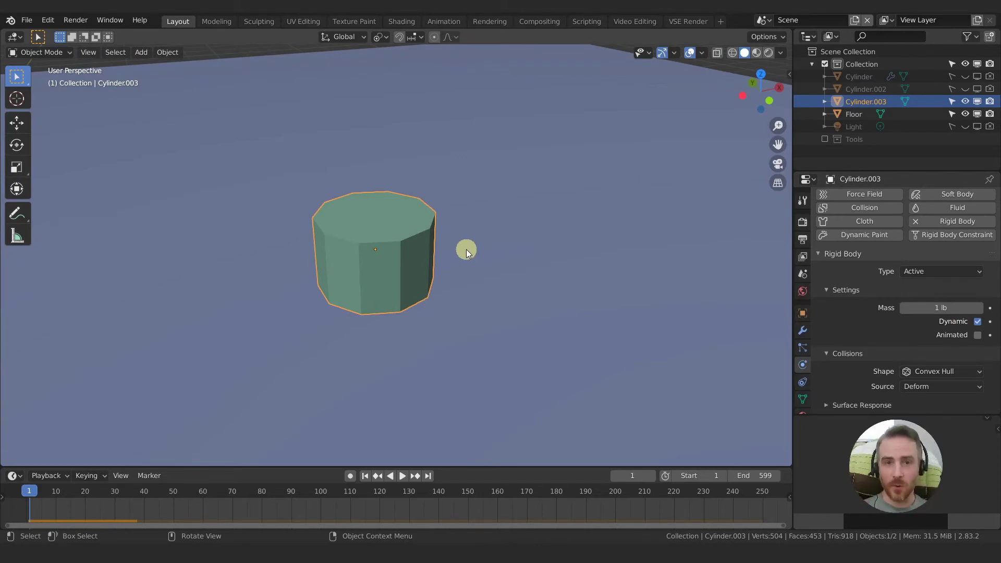
- Set Cylinder.003's rigid body collision shape to Mesh
left_click(950, 371)
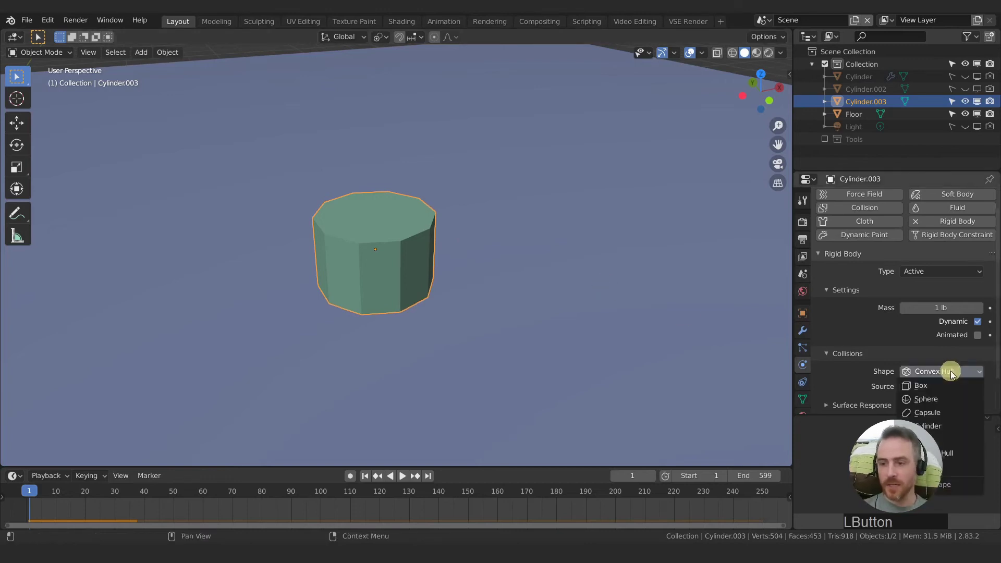
left_click(939, 467)
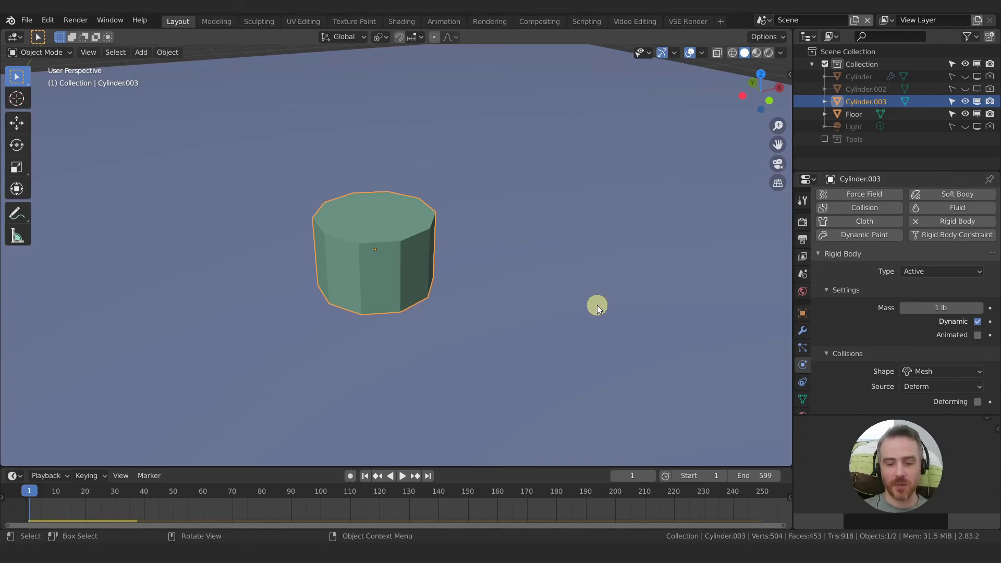
- Switch Cylinder.003 back to Convex Hull collision and choose Base as its Source
left_click(946, 374)
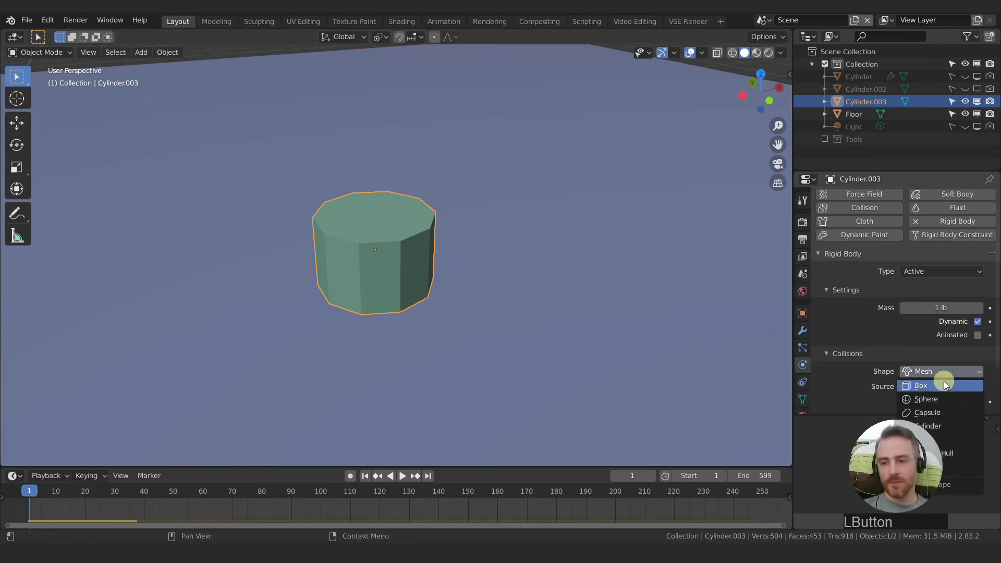
left_click(943, 449)
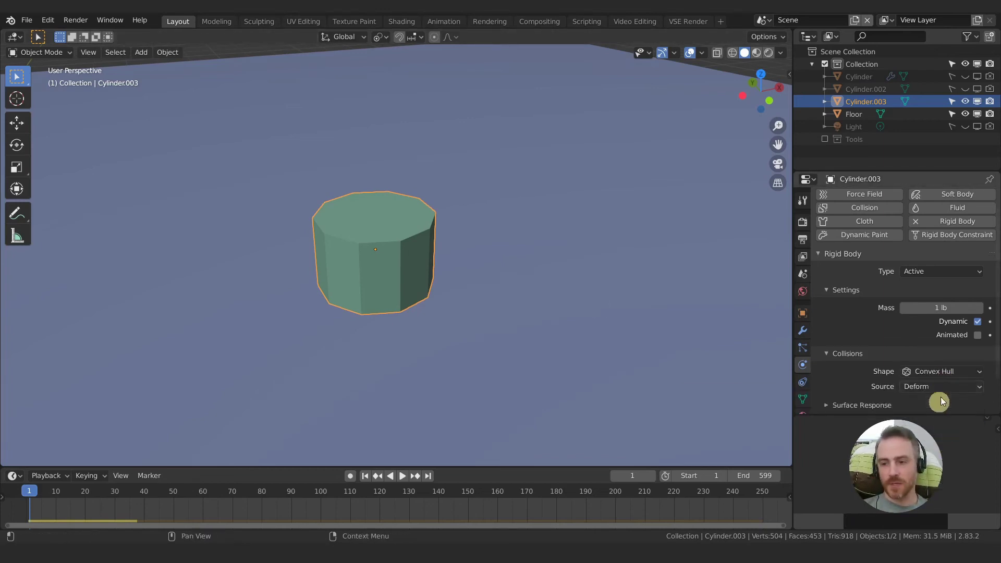
scroll(946, 388, "down", 1)
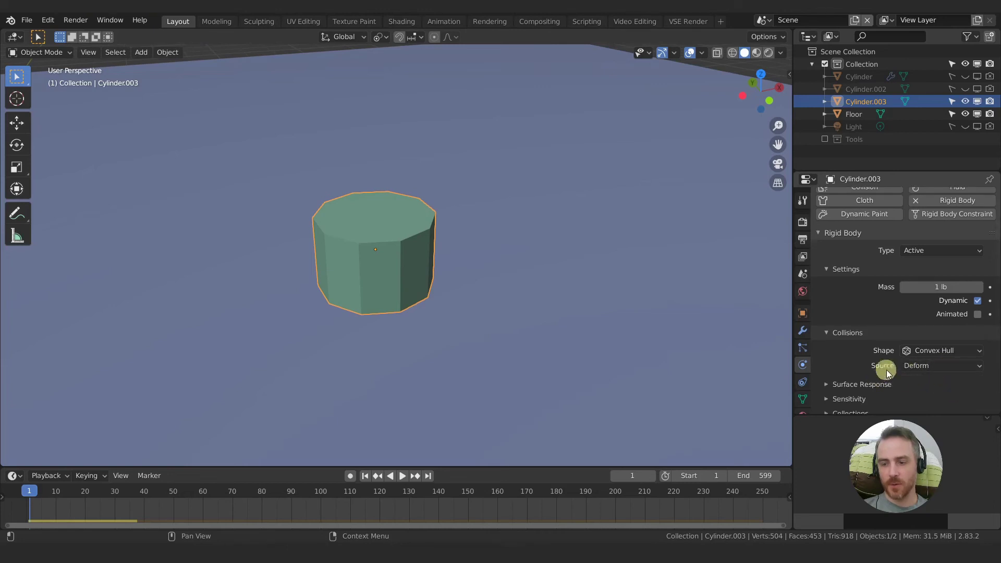
left_click(947, 368)
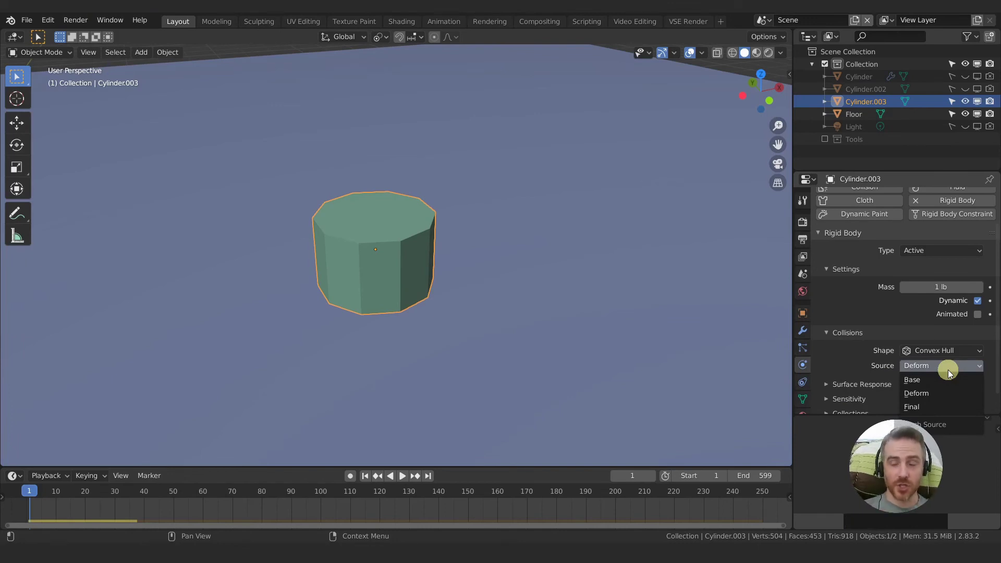
left_click(848, 375)
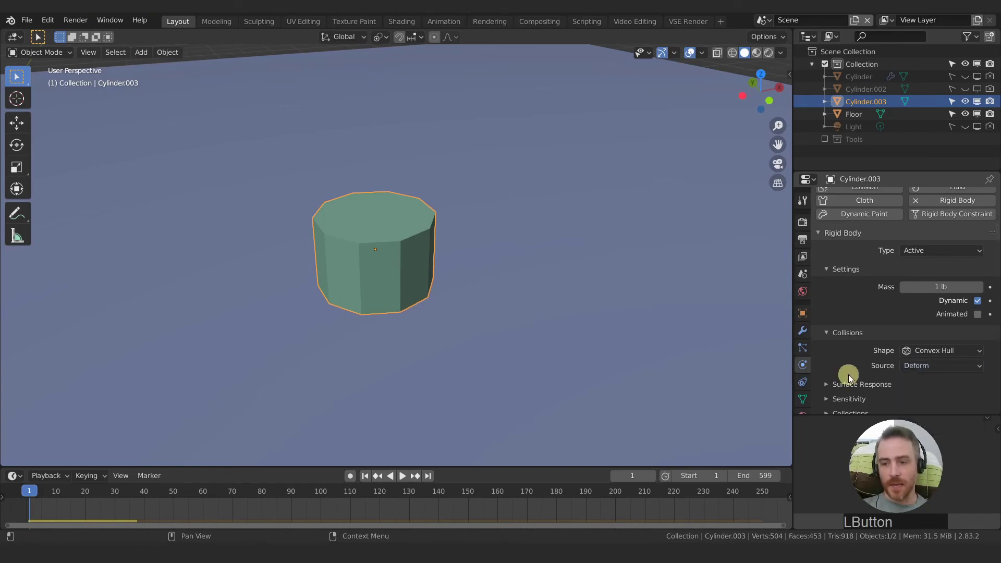
left_click(928, 367)
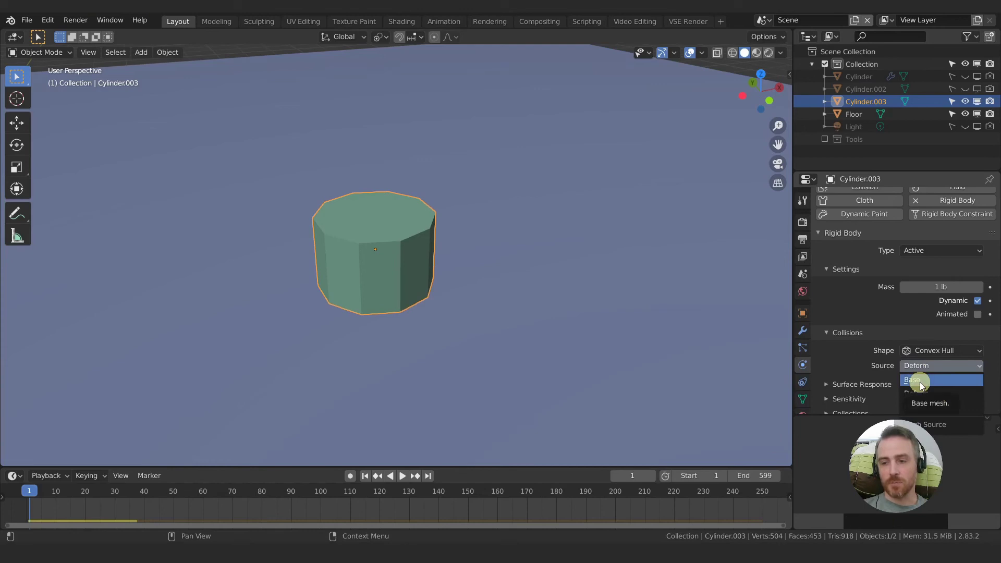
left_click(920, 380)
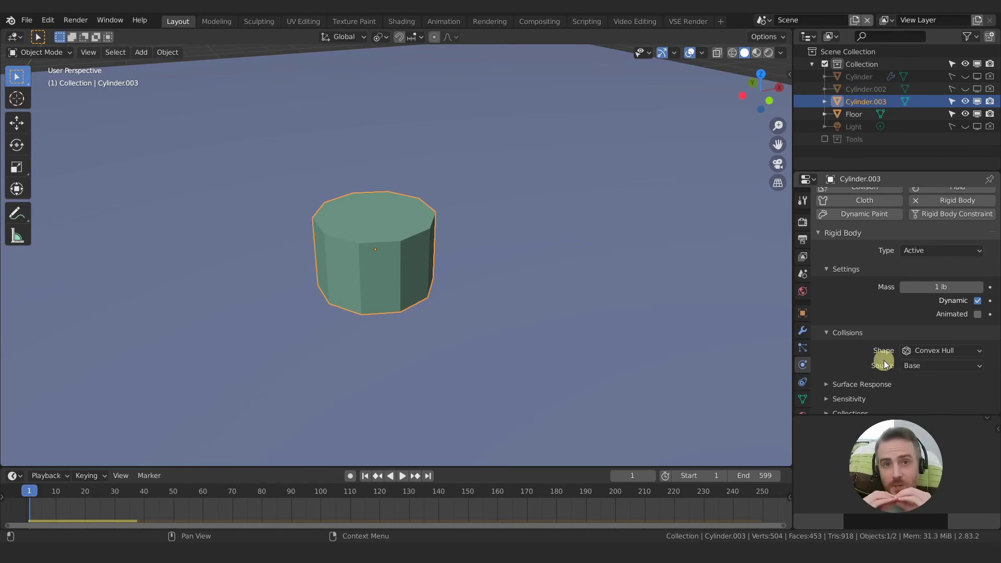
- Set Cylinder.003's collision source to Final and its collision shape back to Mesh
left_click(924, 366)
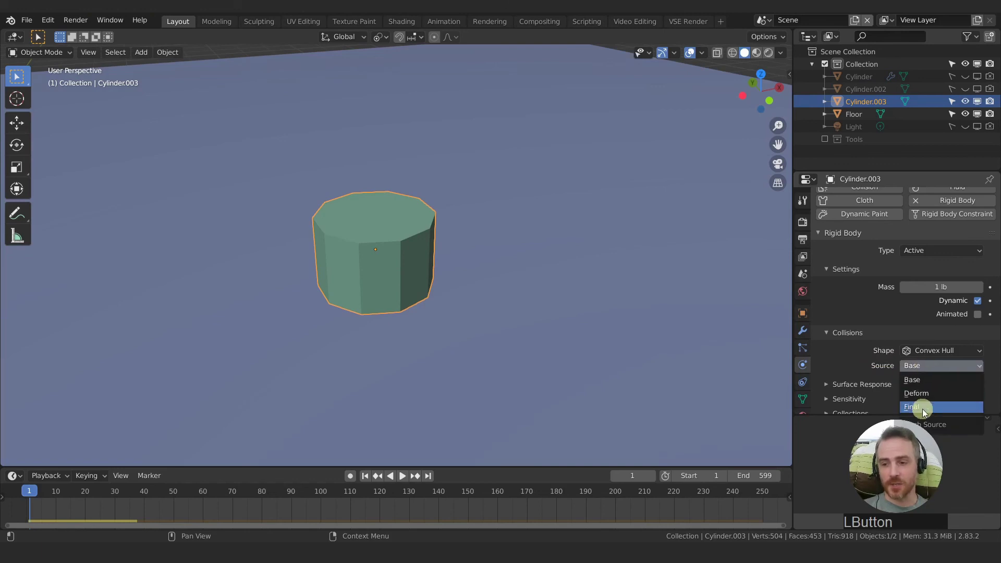
left_click(923, 408)
left_click(941, 351)
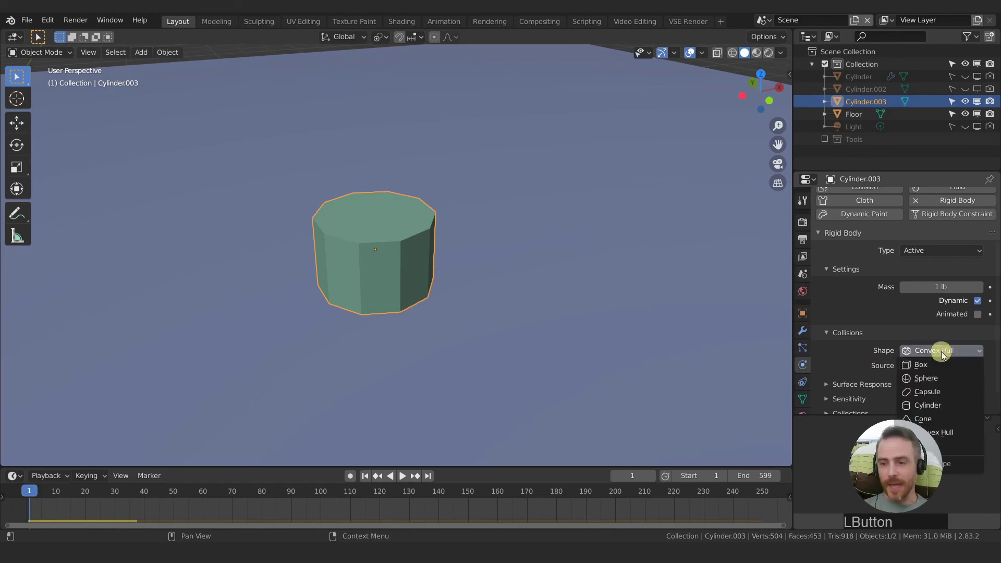
left_click(939, 447)
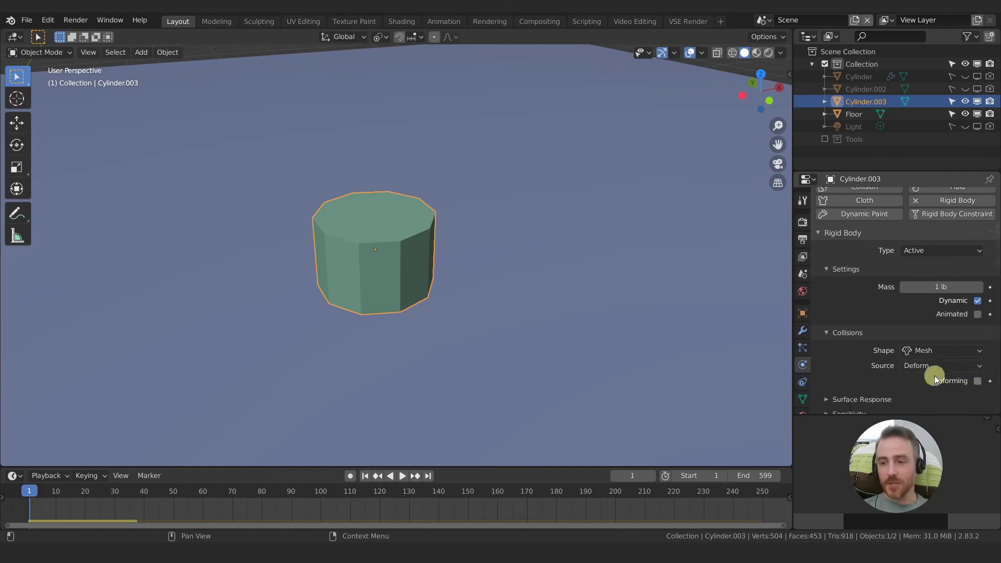
left_click(944, 352)
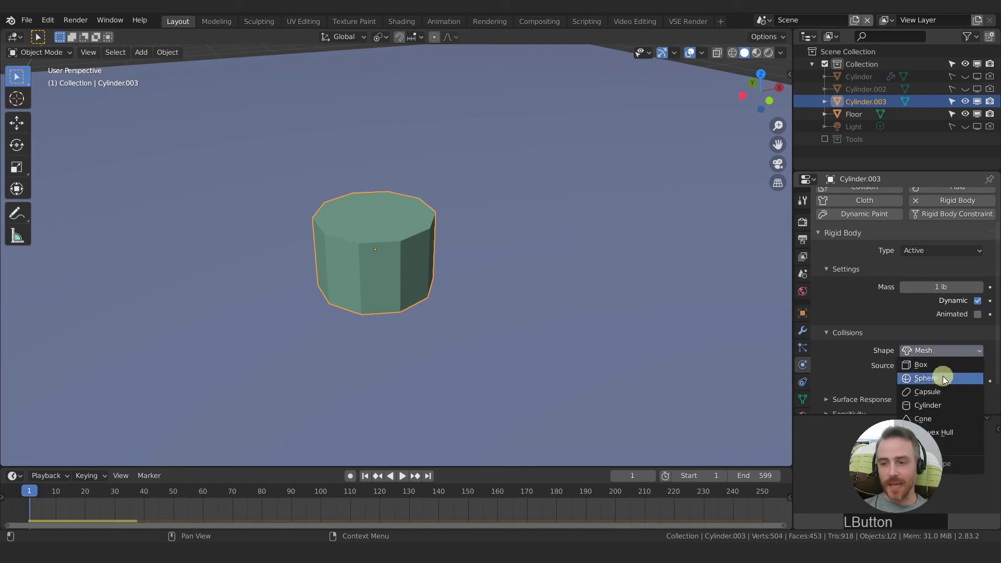
- Switch the collision shape to Cylinder, play a test drop, and rewind to frame 1
left_click(928, 405)
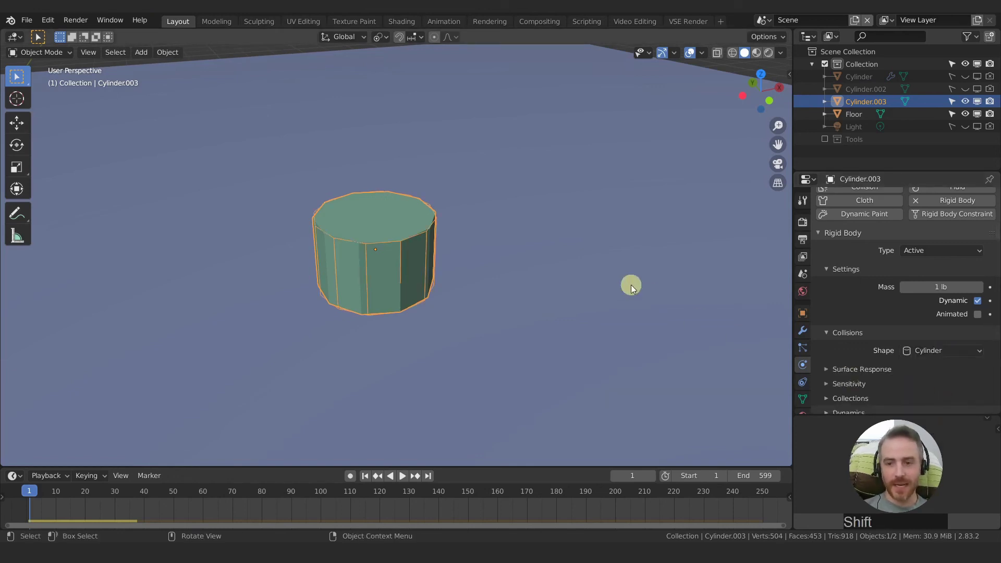
scroll(568, 225, "down", 2)
middle_click_drag(570, 226, 466, 251)
key("space")
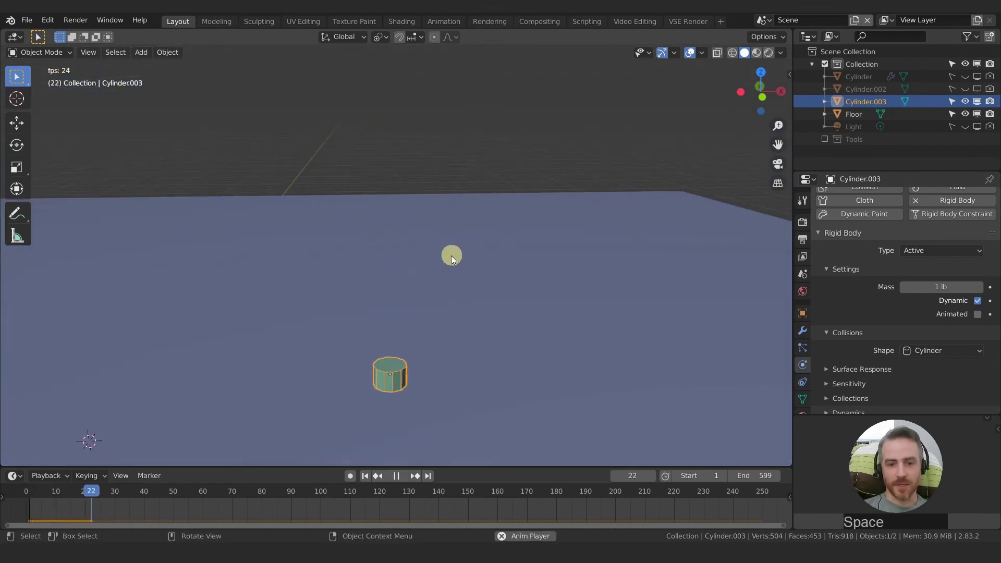
key("space")
key("shift+Left")
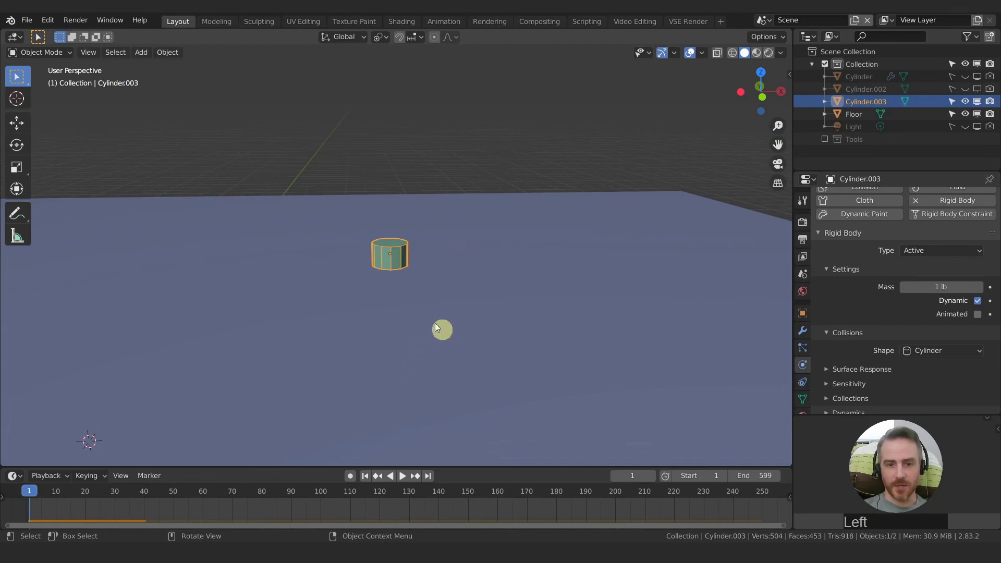
- Tilt the cylinder, replay it landing upright by frame 48, then return to frame 1
key("r")
left_click(459, 307)
key("space")
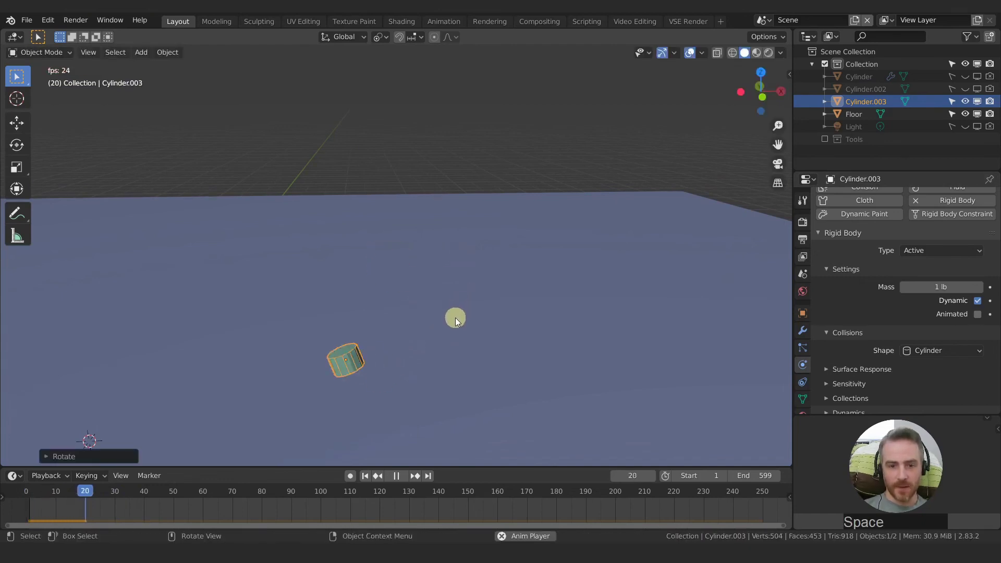
key("space")
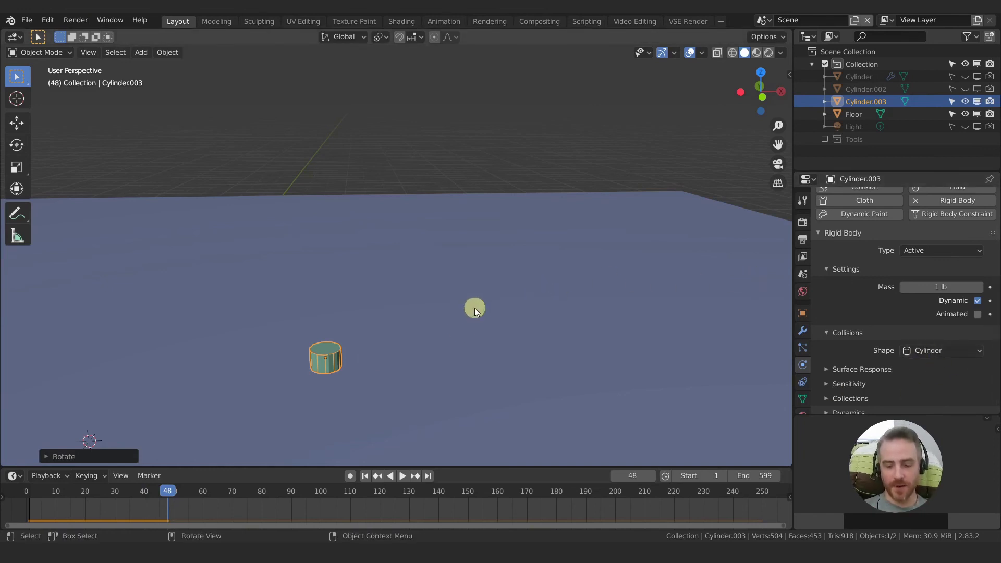
key("shift+Left")
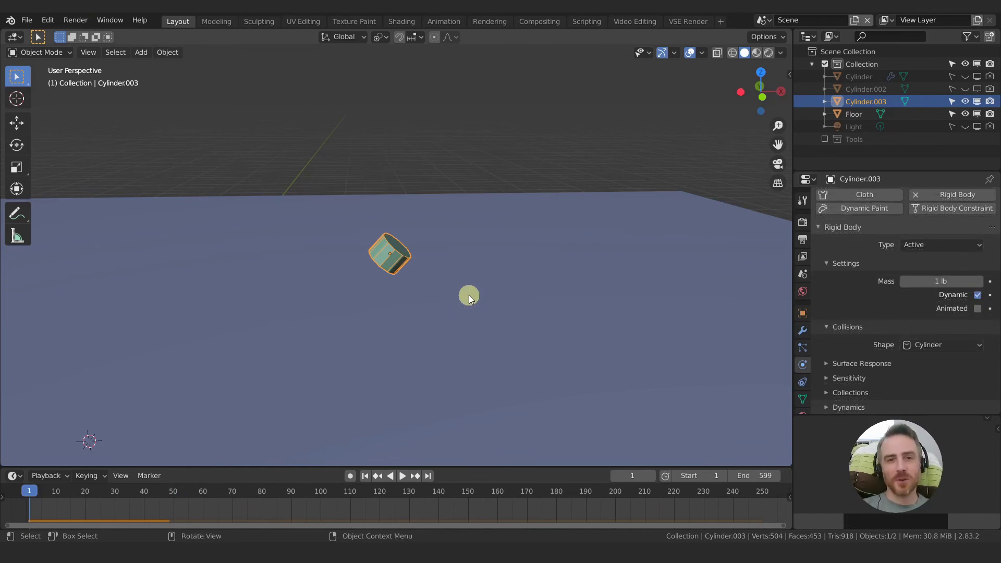